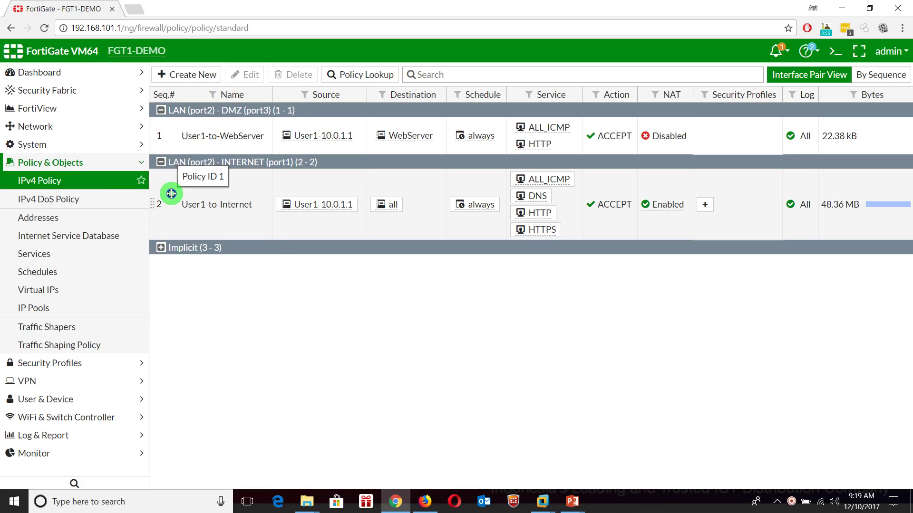
Insert an empty policy below the User1-to-Internet policy.
right_click(171, 195)
left_click(163, 179)
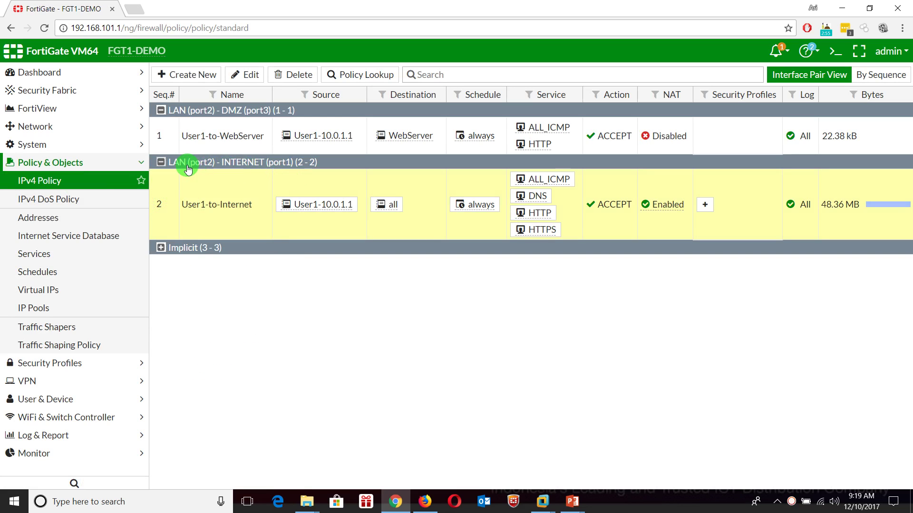
right_click(166, 199)
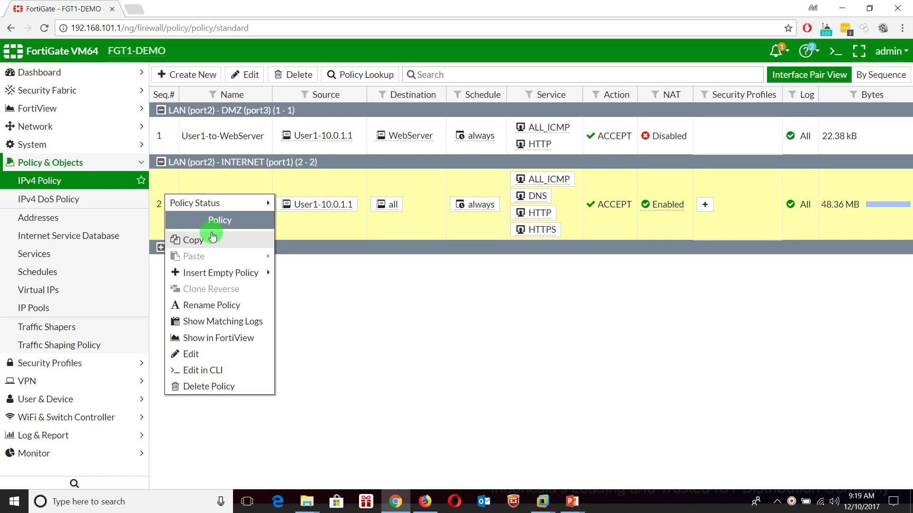
mouse_move(263, 280)
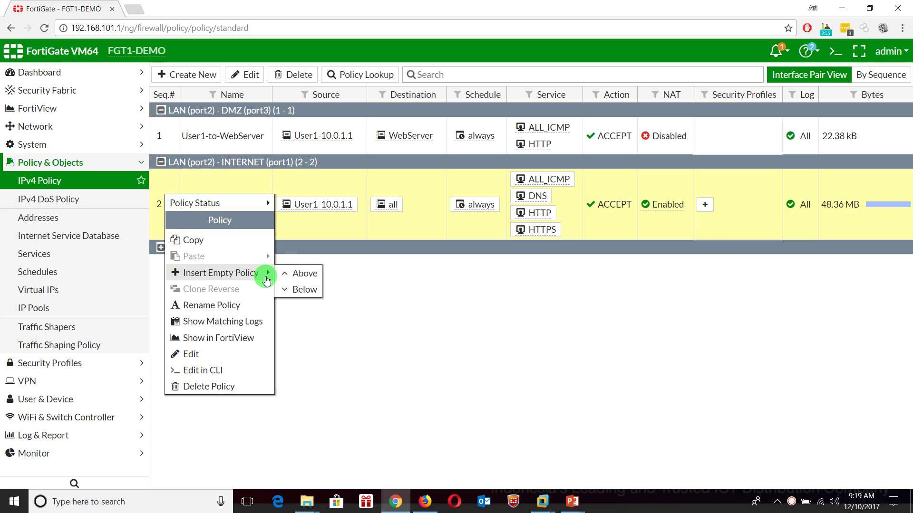
left_click(299, 289)
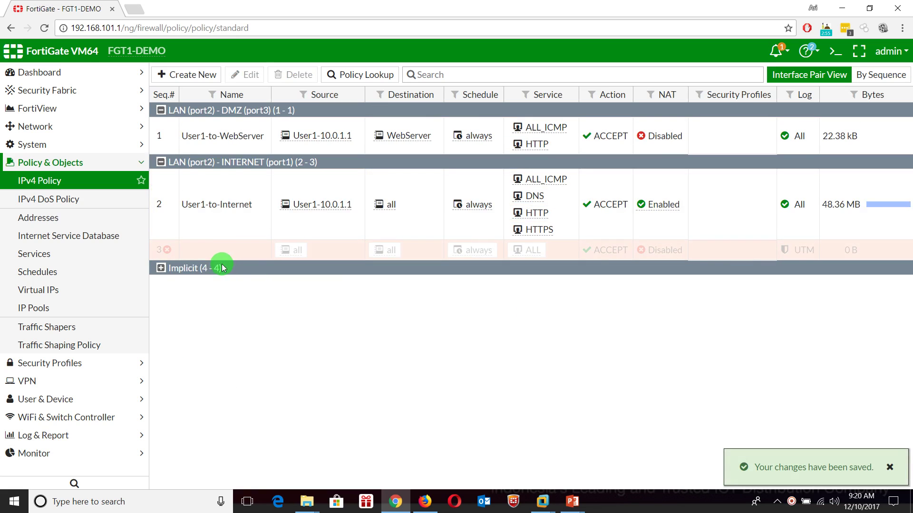
Open the new empty LAN-to-INTERNET policy for editing and name it User2-to-Internet.
right_click(175, 247)
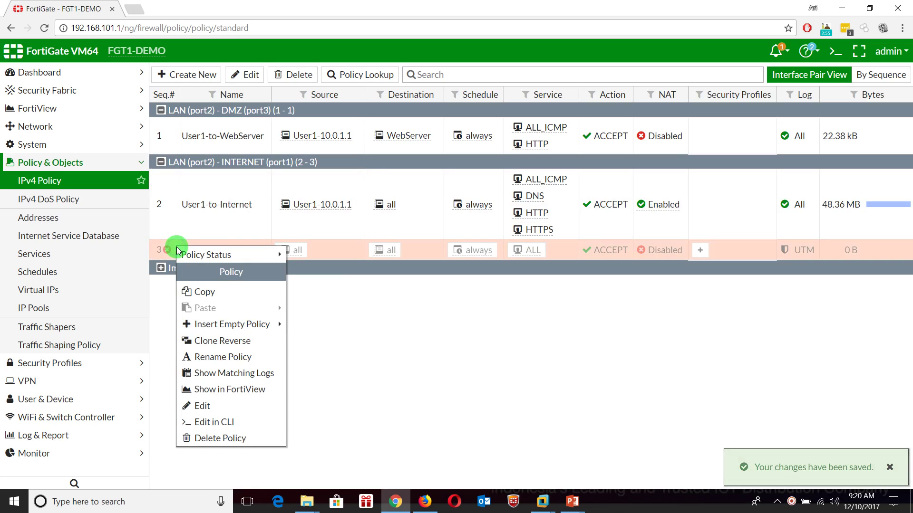
mouse_move(270, 324)
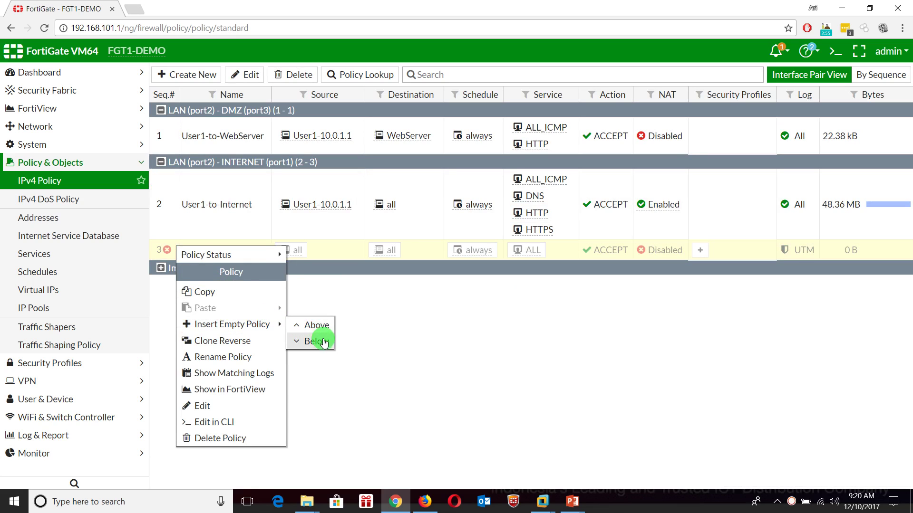
left_click(327, 342)
double_click(195, 250)
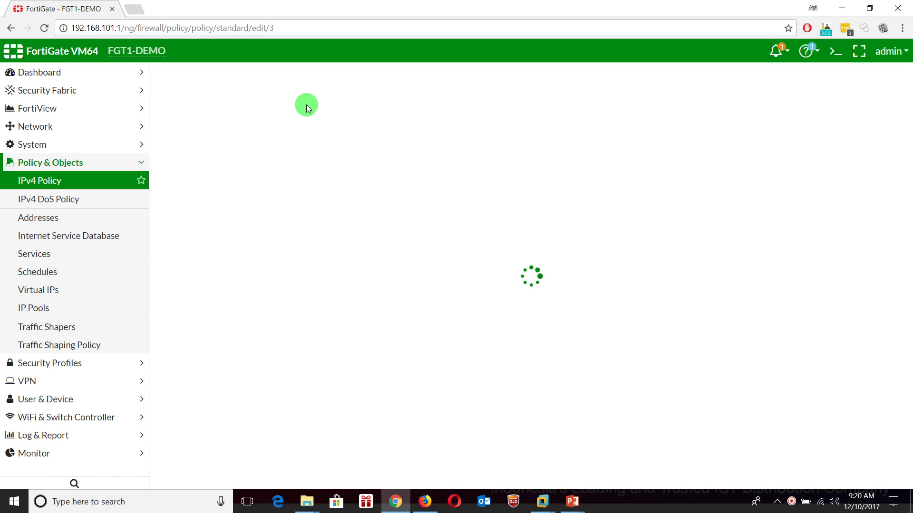
left_click(291, 107)
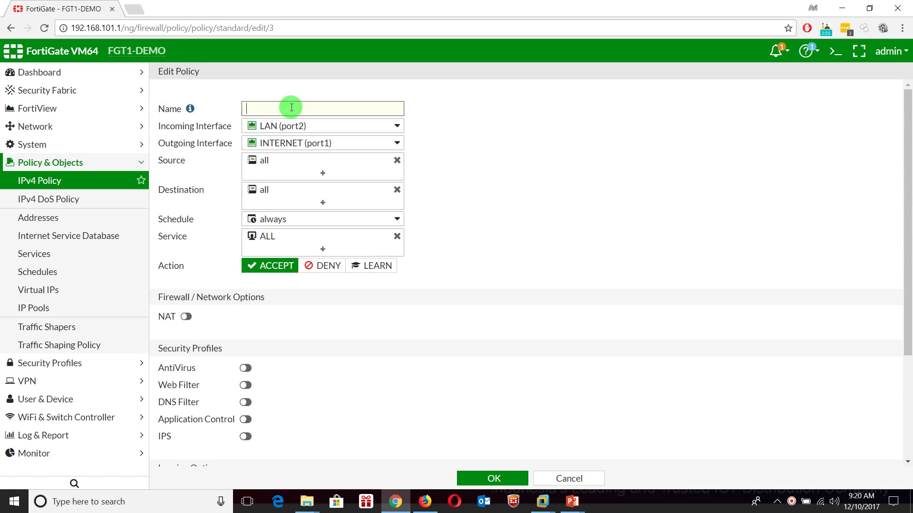
type("User2-to-Internet")
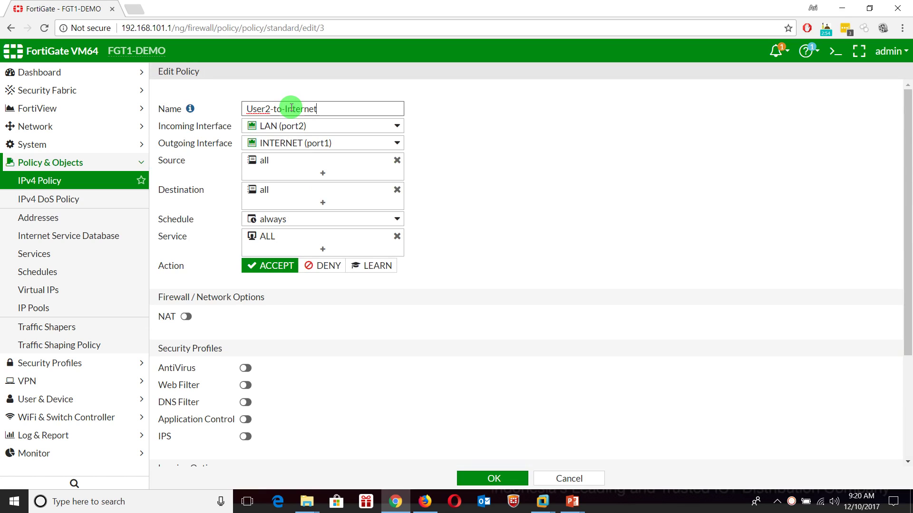
From the policy's source selection, create an IP/Netmask address object named User2-10.0.1.2 with the IP 10.0.1.2.
left_click(291, 164)
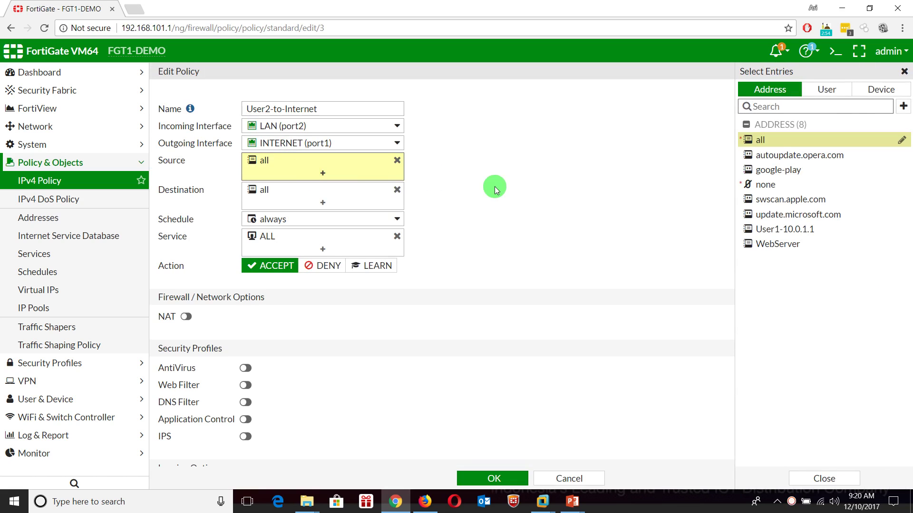
left_click(859, 106)
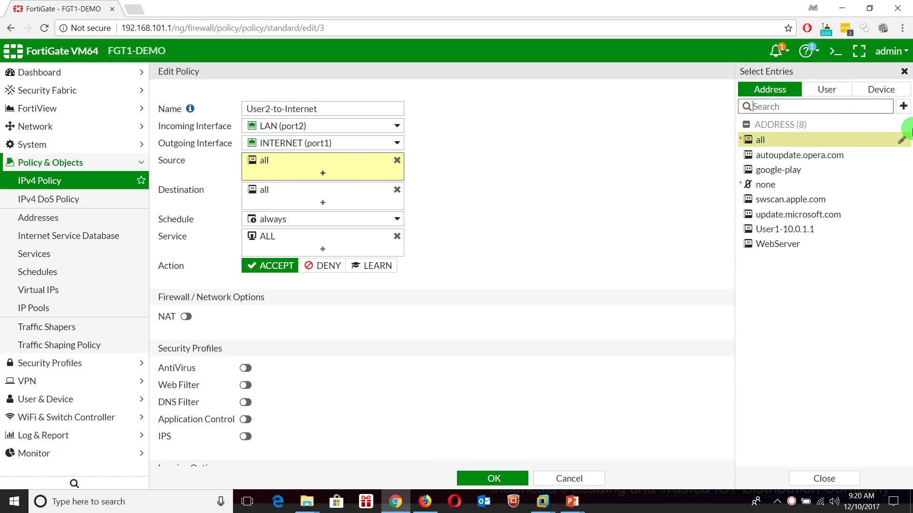
left_click(903, 106)
left_click(825, 144)
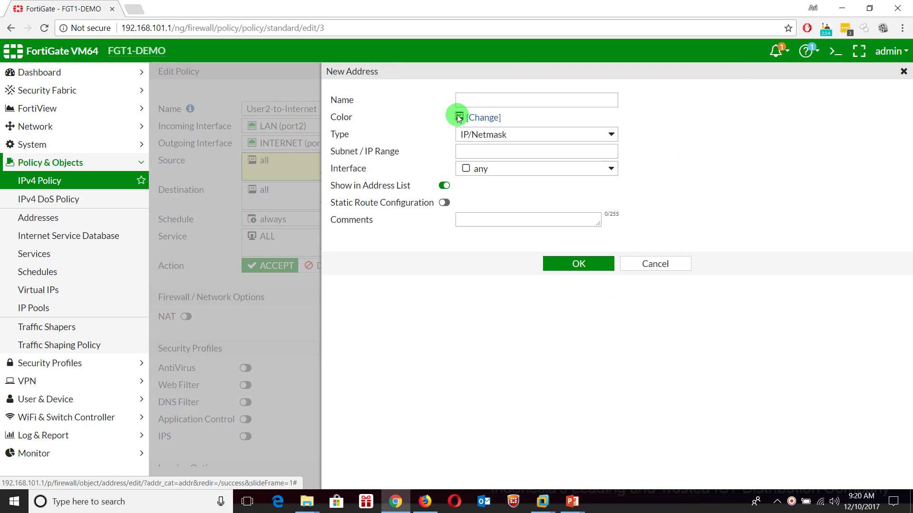
left_click(487, 101)
type("User2-")
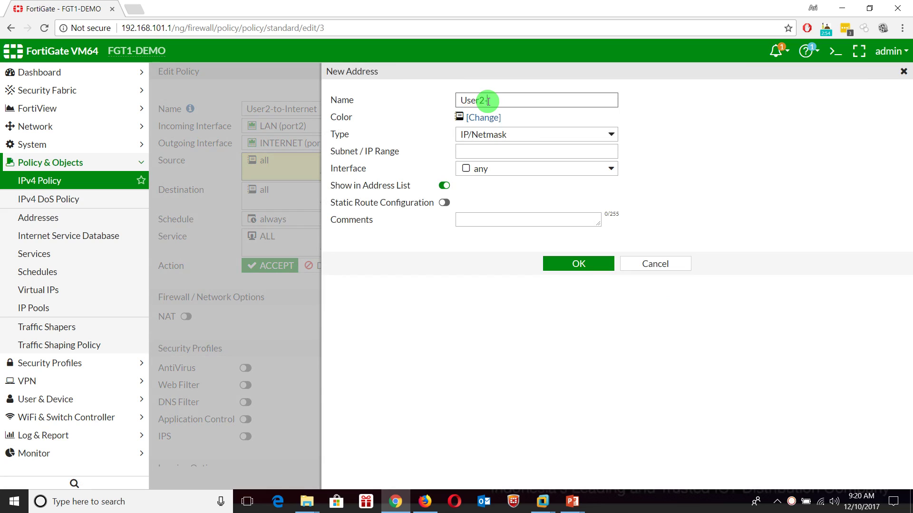
type("10.0.1.2")
key("Tab")
key("Tab")
key("Tab")
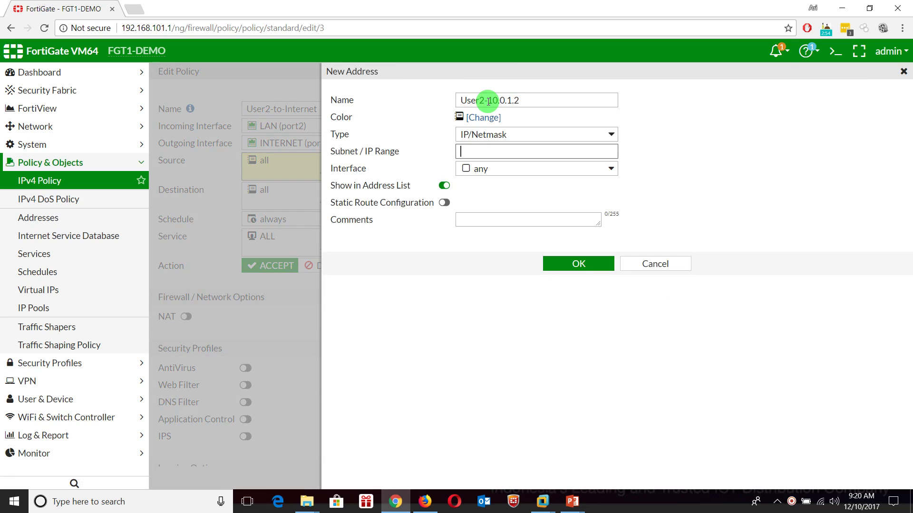
type("10.0.1.2")
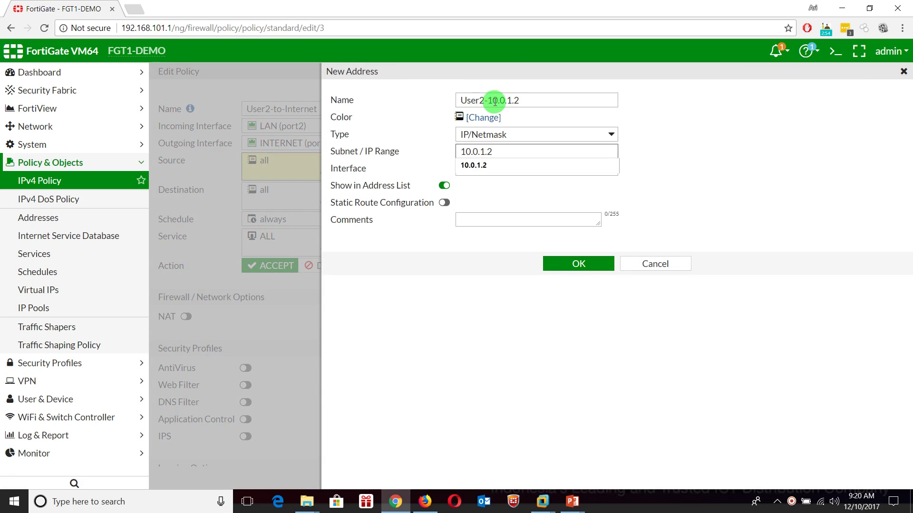
left_click(473, 167)
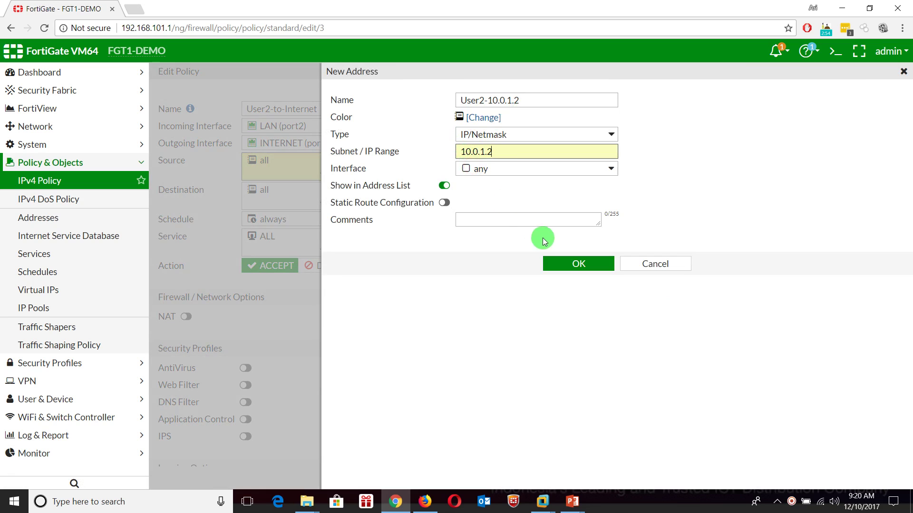
left_click(560, 264)
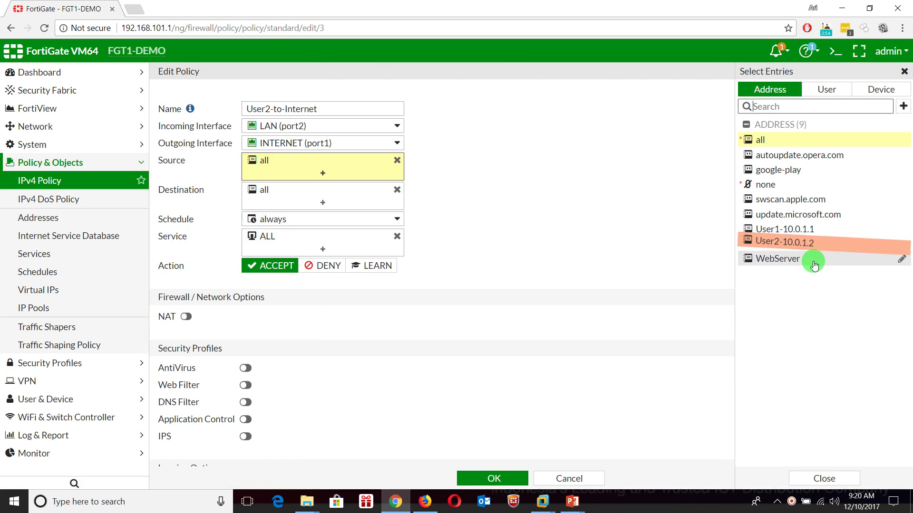
Set the policy's source to User2-10.0.1.2 and its services to ALL_ICMP, HTTP and HTTPS.
left_click(809, 246)
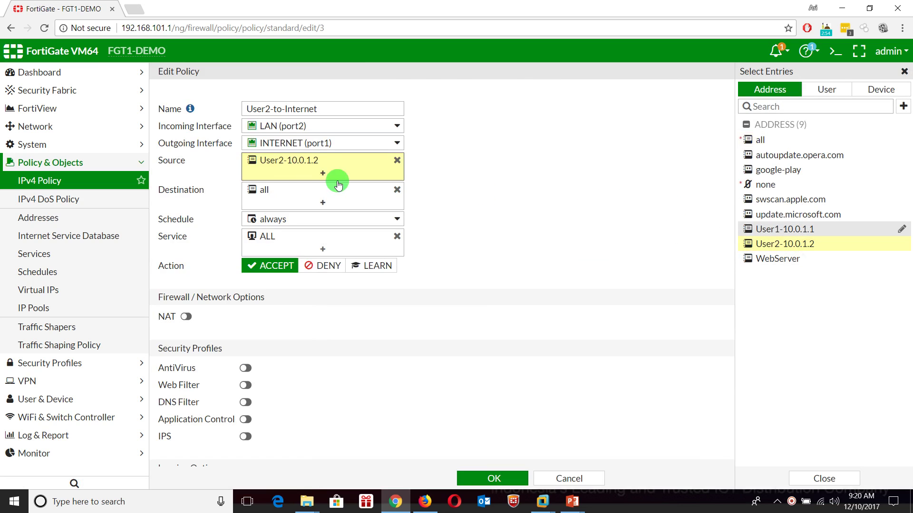
left_click(283, 193)
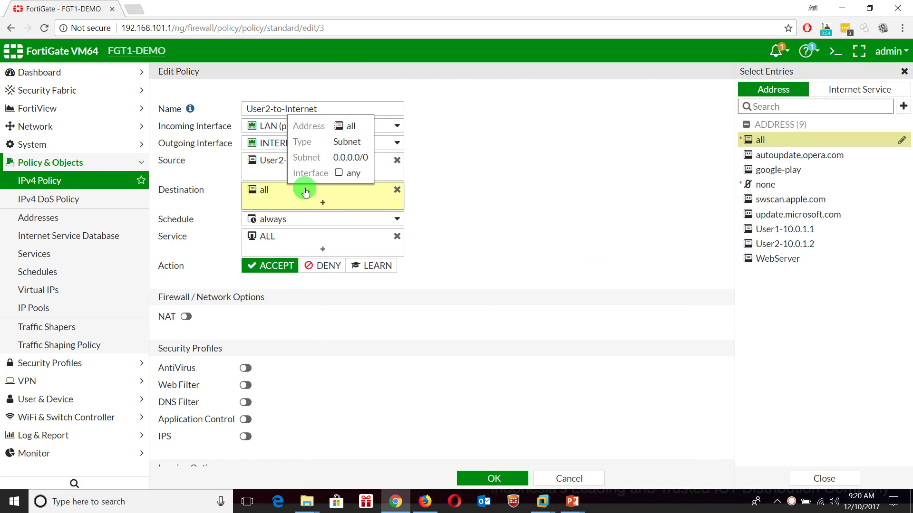
left_click(280, 248)
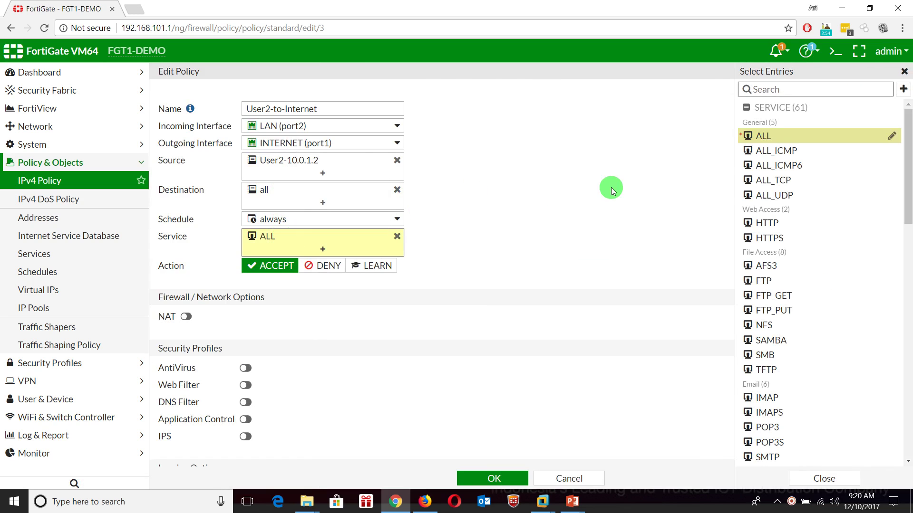
left_click(759, 160)
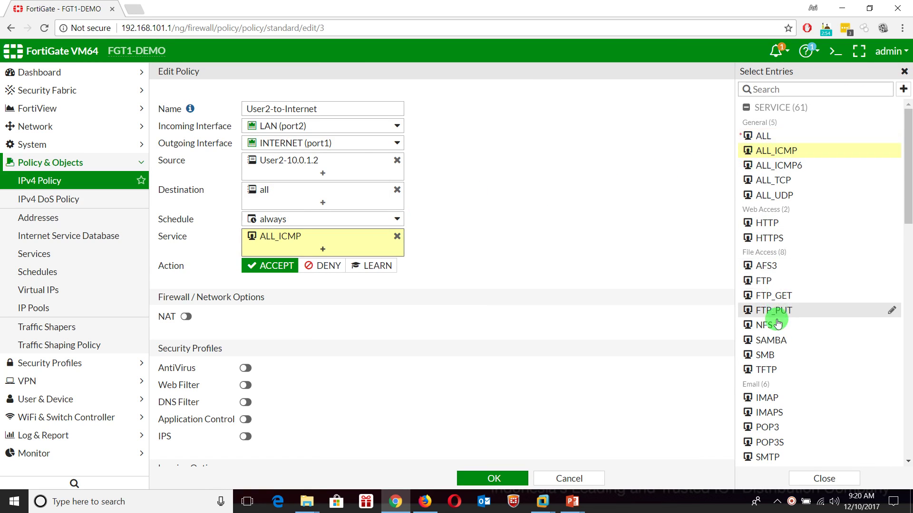
left_click(780, 224)
left_click(779, 238)
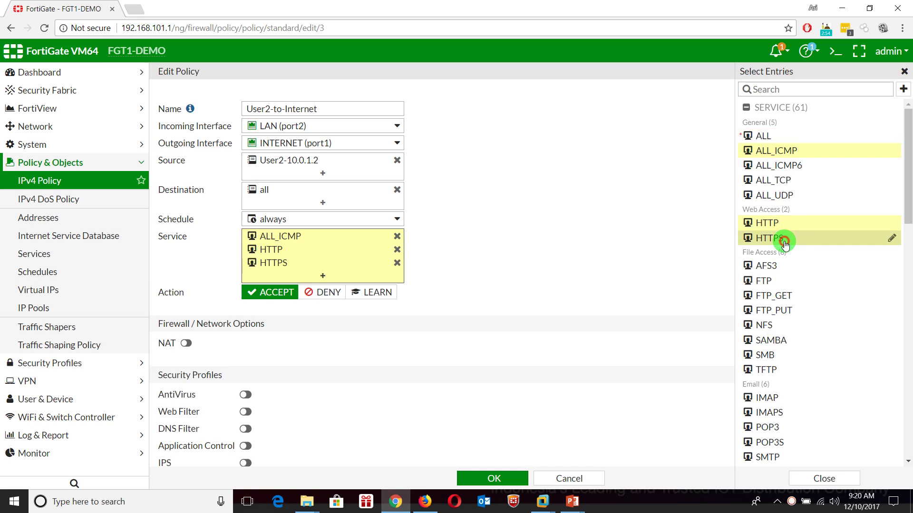
scroll(794, 372, "down", 3)
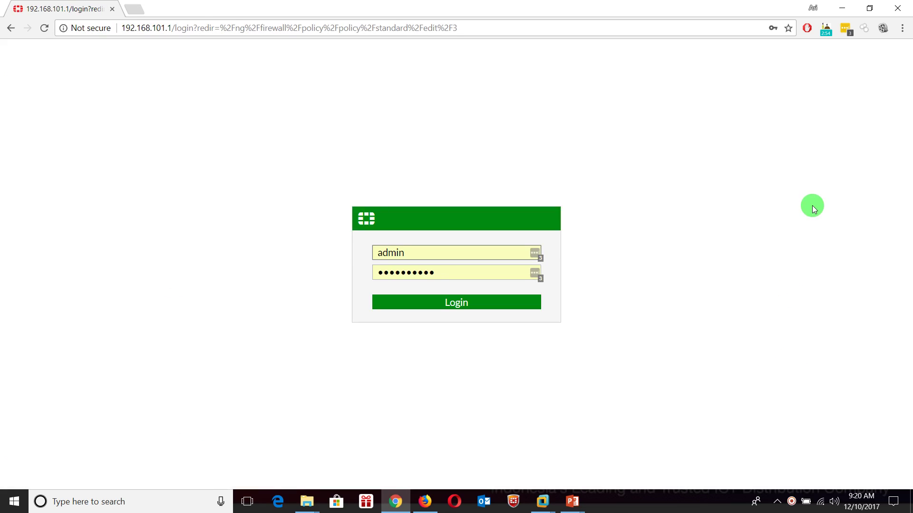
Log back in to the firewall with the prefilled admin account and password.
left_click(485, 273)
key("Return")
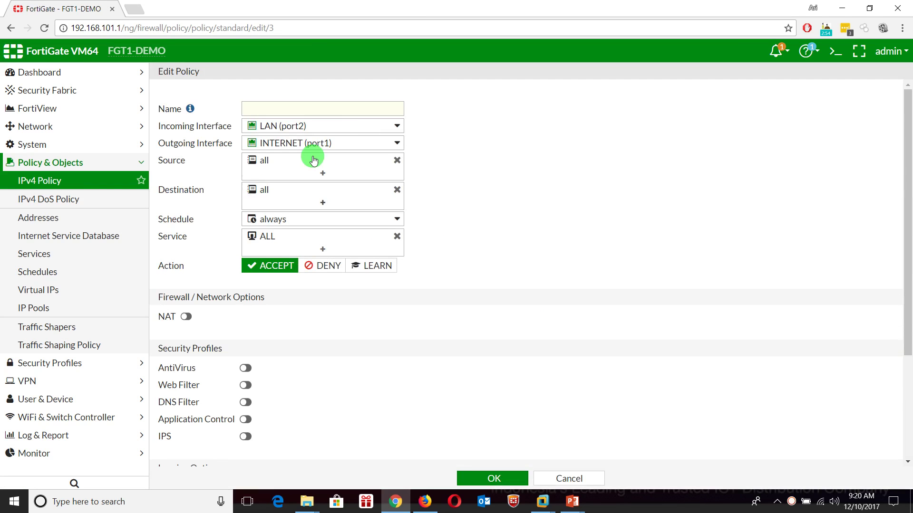
Name the empty policy User2-to-Internet and set its source to the User2-10.0.1.2 address.
left_click(325, 113)
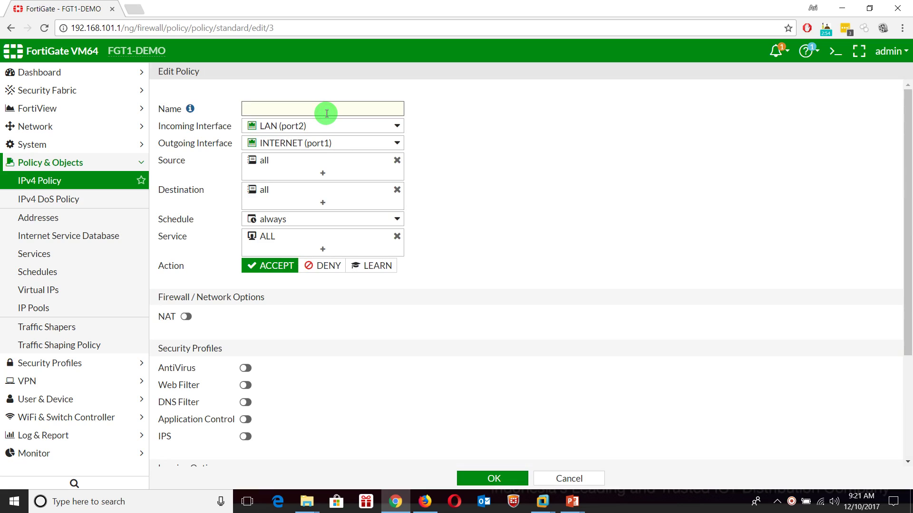
type("User2-to-Internet")
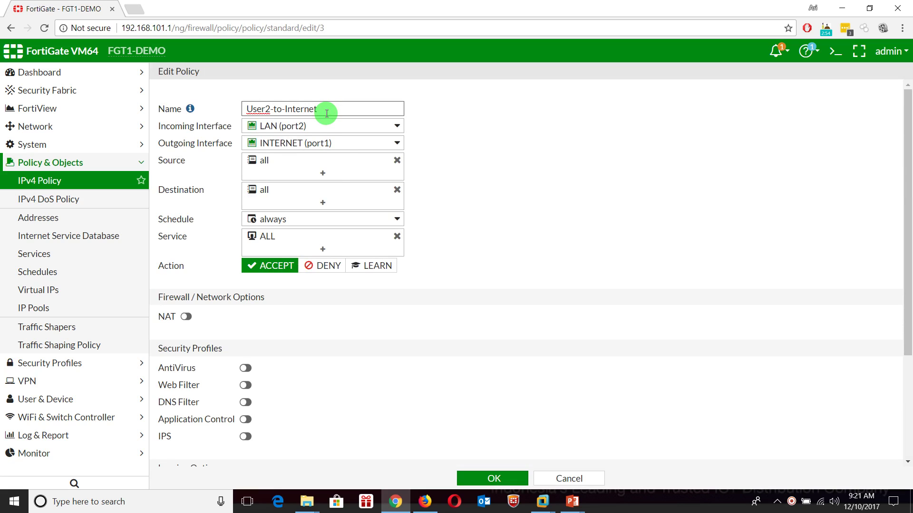
left_click(335, 164)
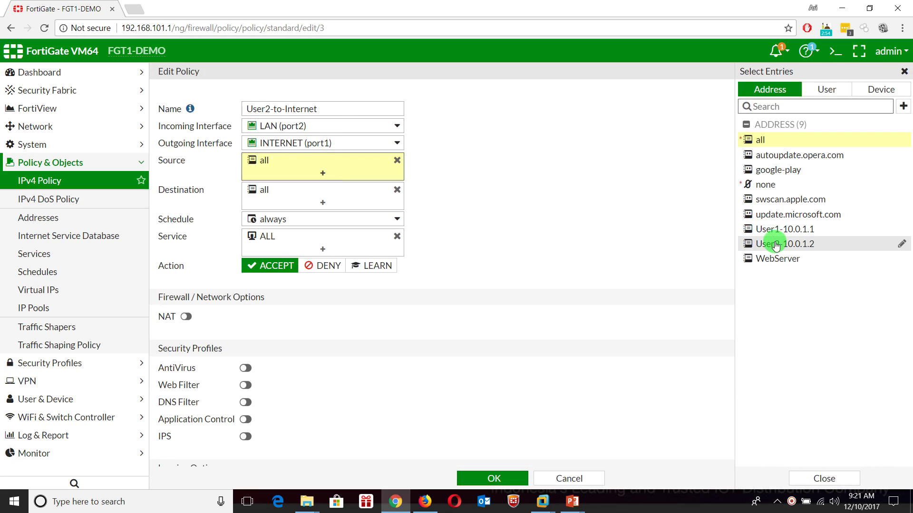
left_click(776, 245)
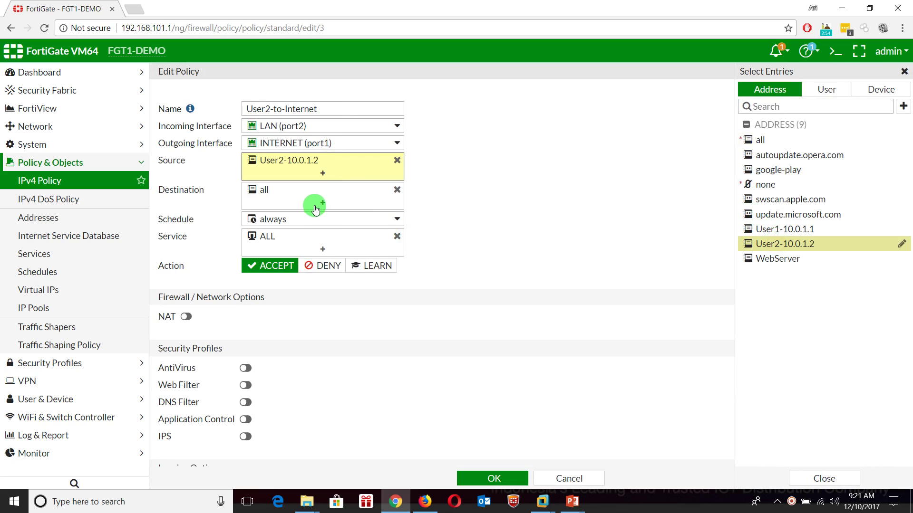
Set the policy's services to ALL_ICMP, HTTP, HTTPS and DNS, and enable NAT.
left_click(303, 241)
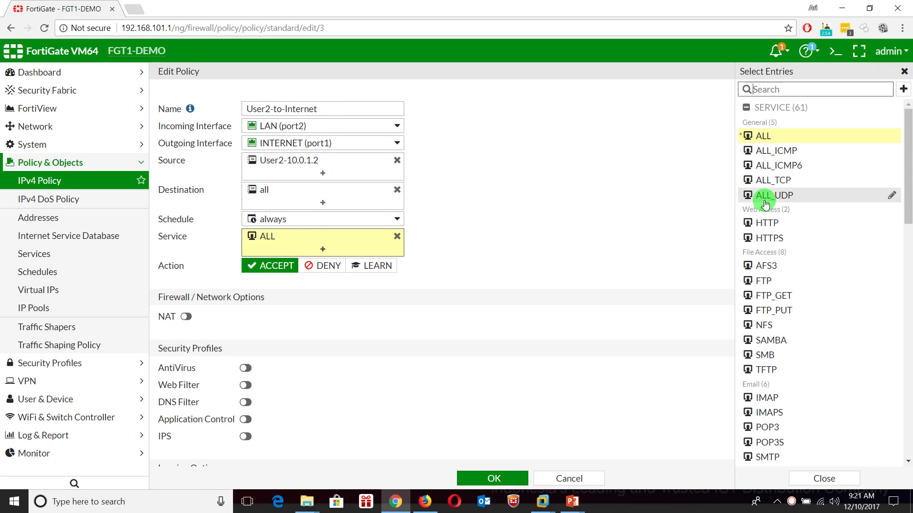
left_click(794, 151)
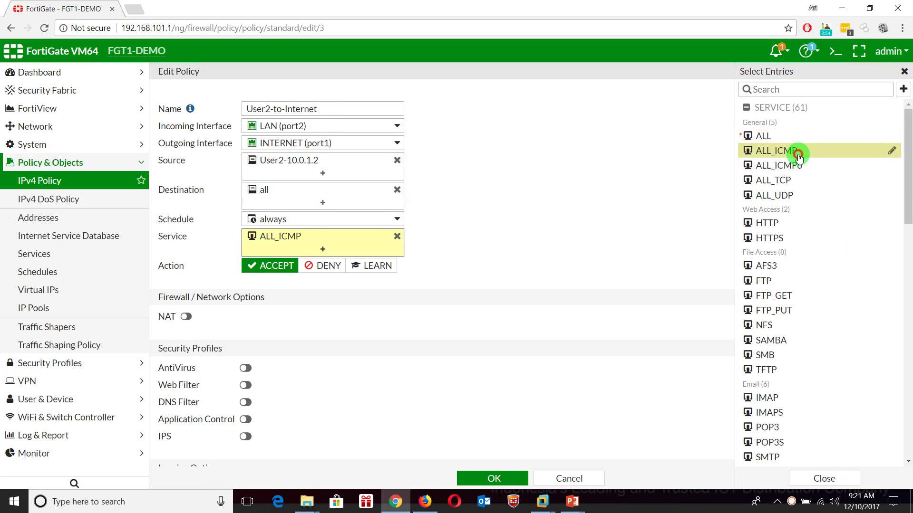
left_click(788, 225)
left_click(784, 238)
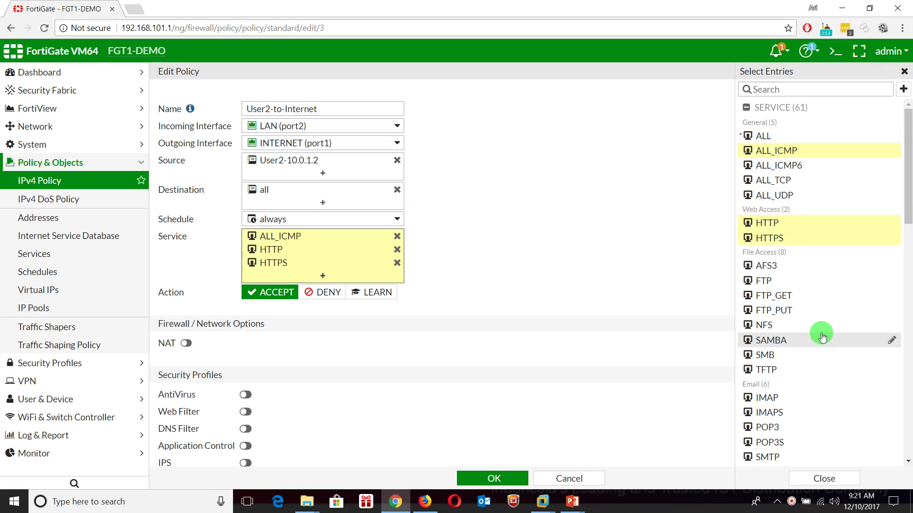
scroll(821, 337, "down", 3)
left_click(773, 415)
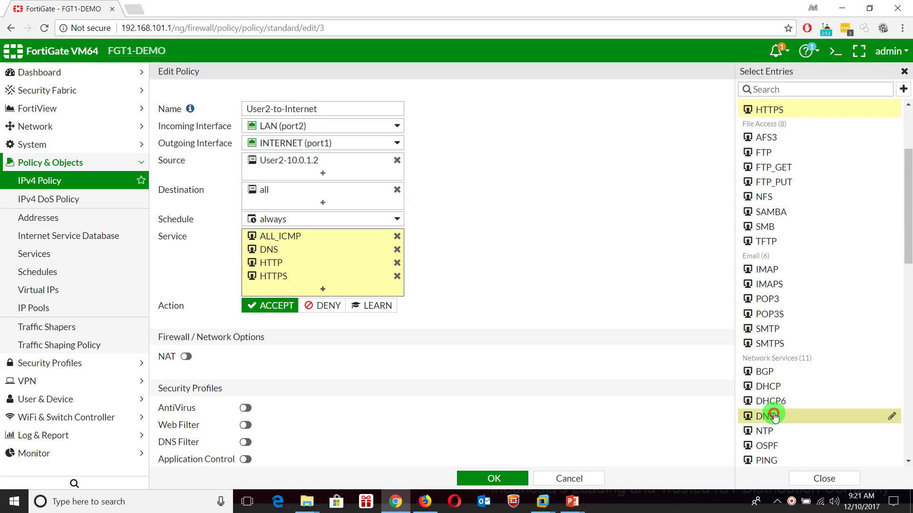
left_click(194, 357)
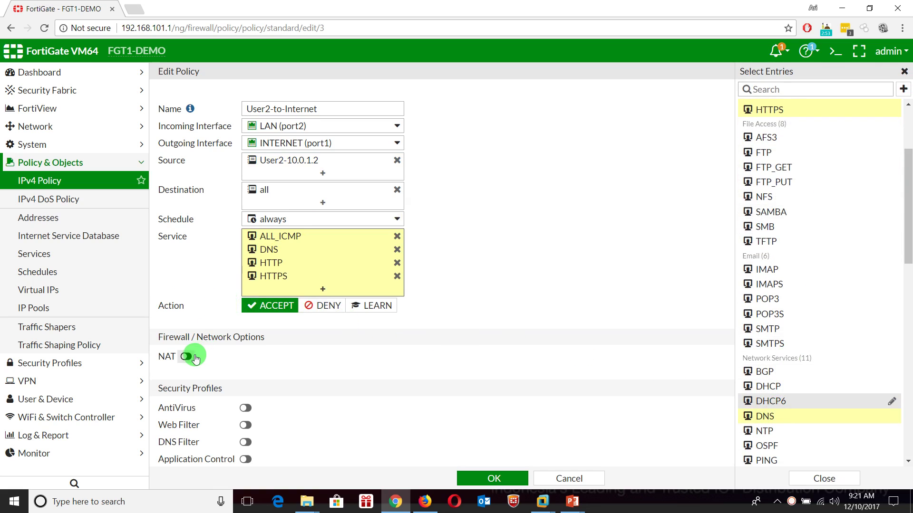
Log all sessions for the User2-to-Internet policy, enable the policy and save it.
scroll(299, 337, "down", 3)
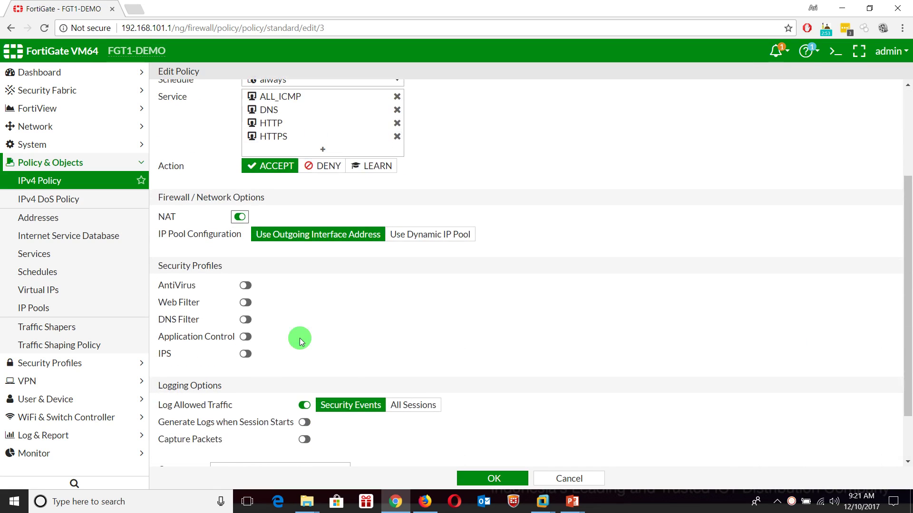
right_click(407, 403)
scroll(408, 400, "down", 1)
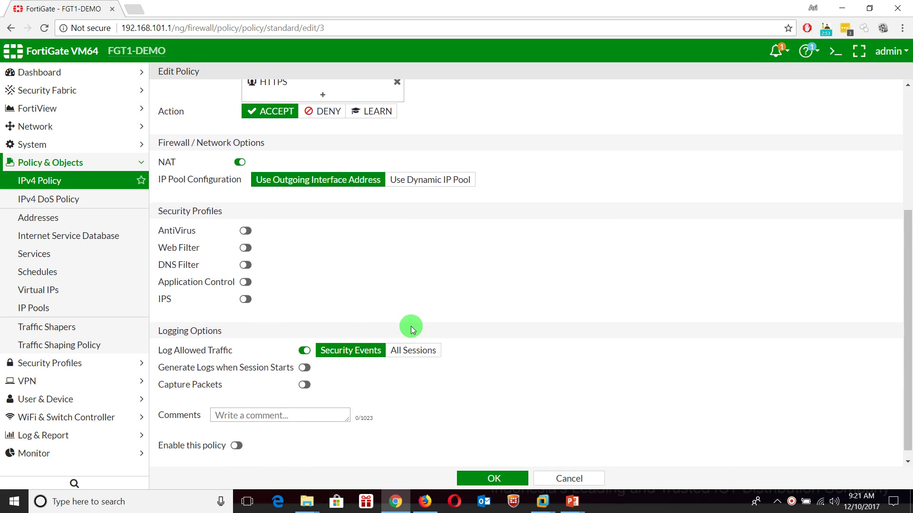
left_click(405, 351)
left_click(237, 447)
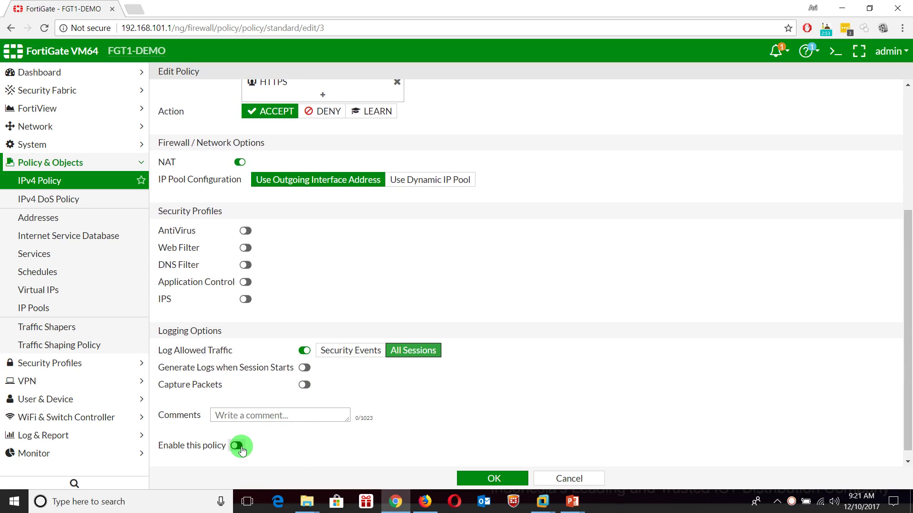
left_click(469, 478)
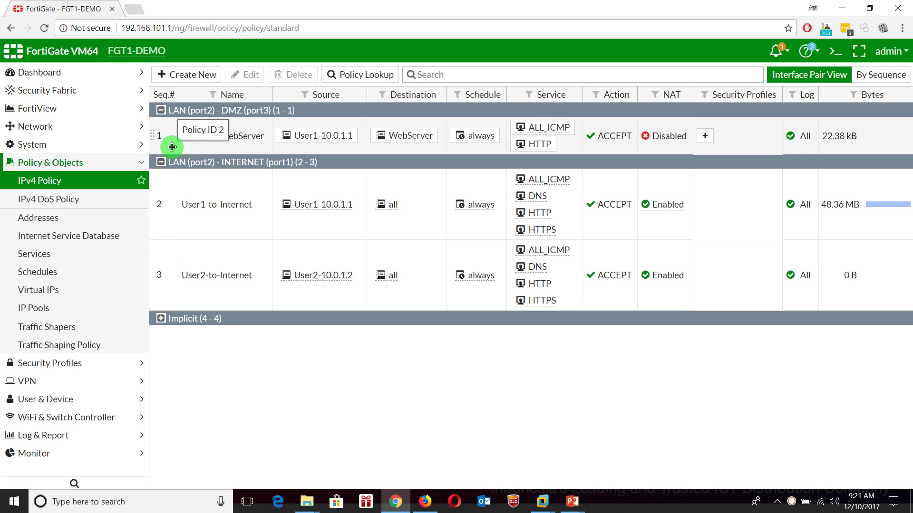
Copy the User1-to-WebServer policy and paste the copy directly below it.
right_click(172, 147)
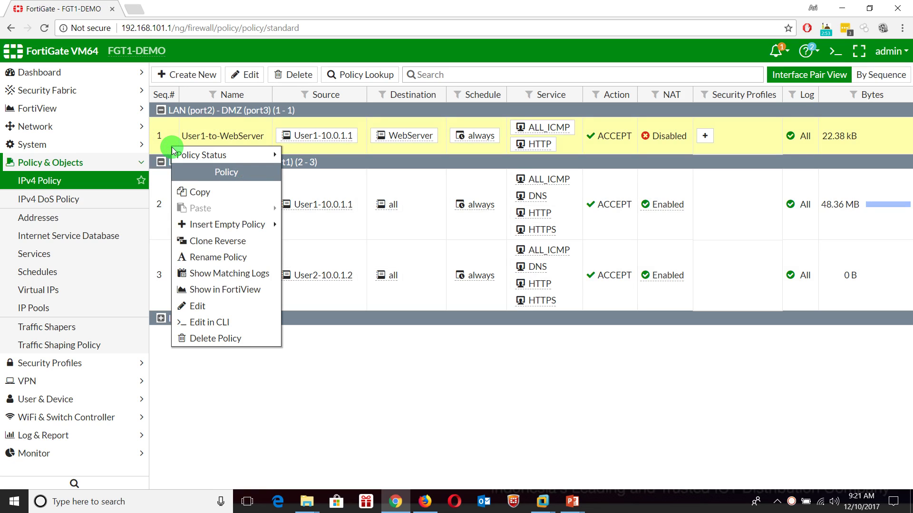
left_click(202, 191)
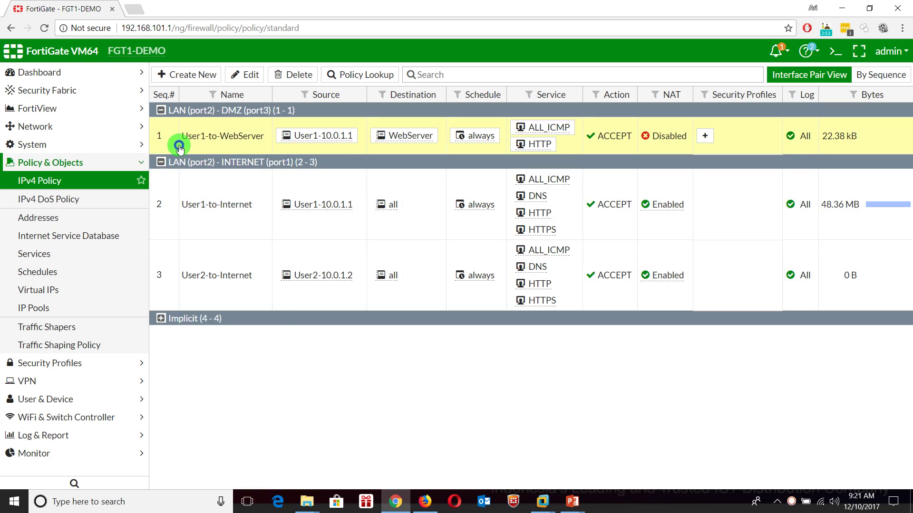
right_click(179, 149)
mouse_move(200, 207)
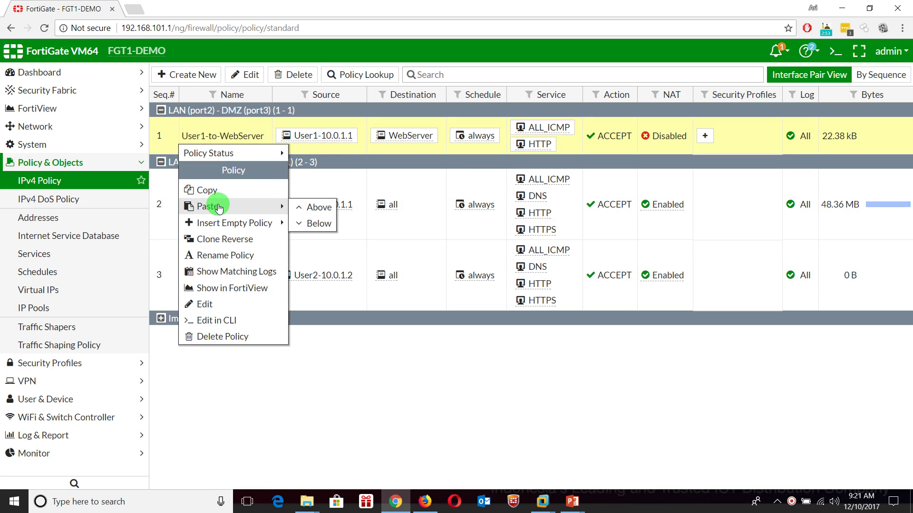
left_click(326, 230)
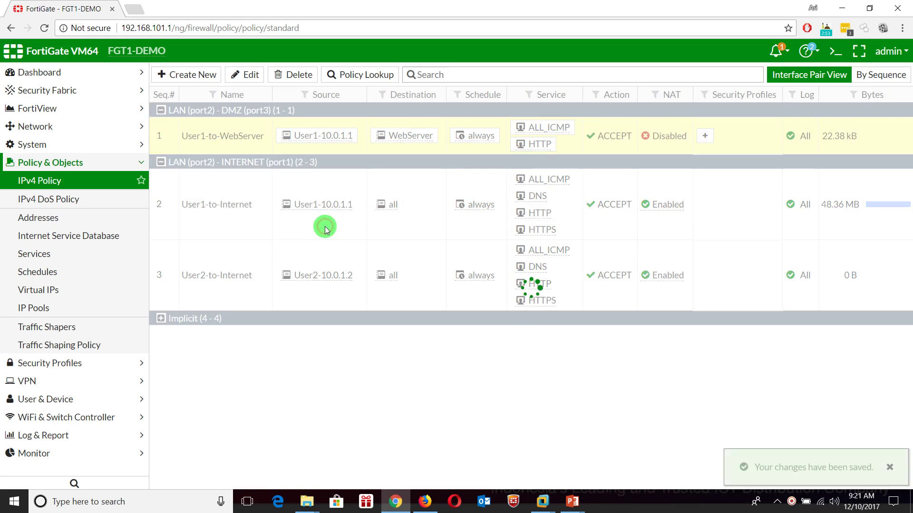
Name the pasted policy User2-to-WebServer and replace its source with the User2-10.0.1.2 address, keeping WebServer as the destination.
double_click(185, 182)
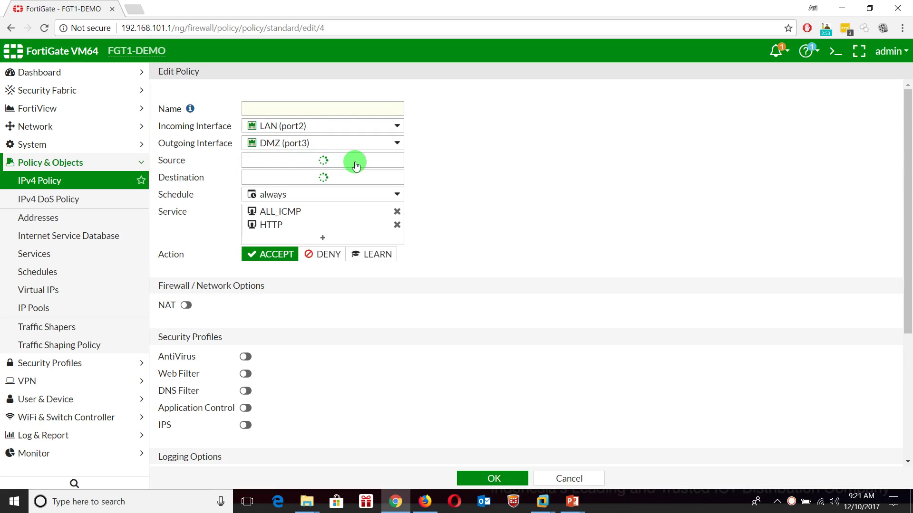
left_click(324, 115)
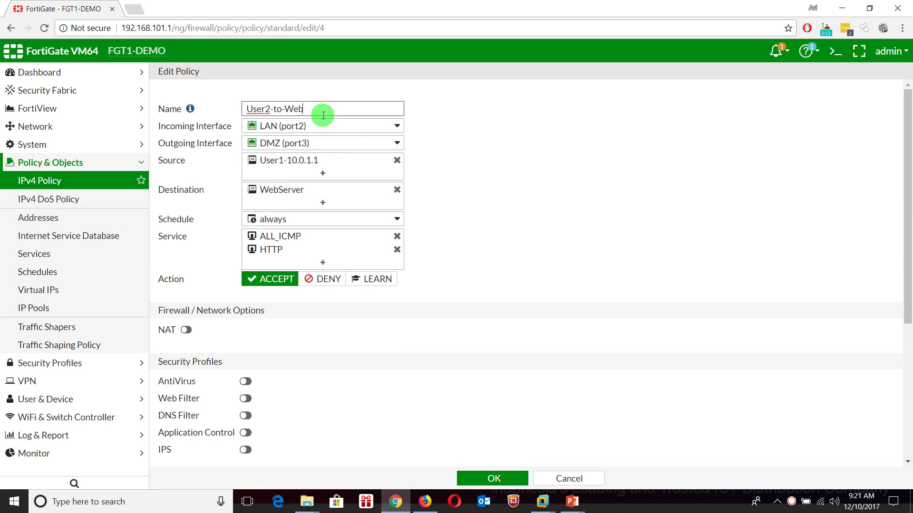
left_click(315, 164)
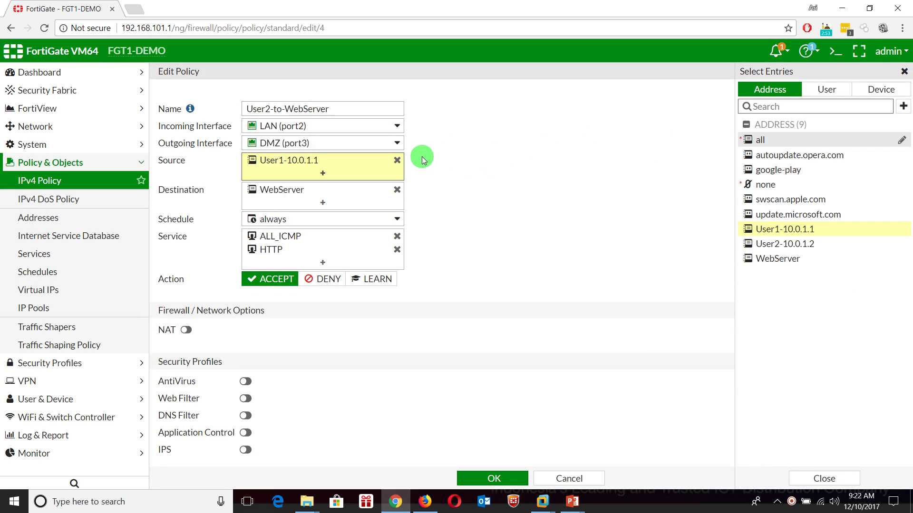
left_click(397, 160)
left_click(767, 243)
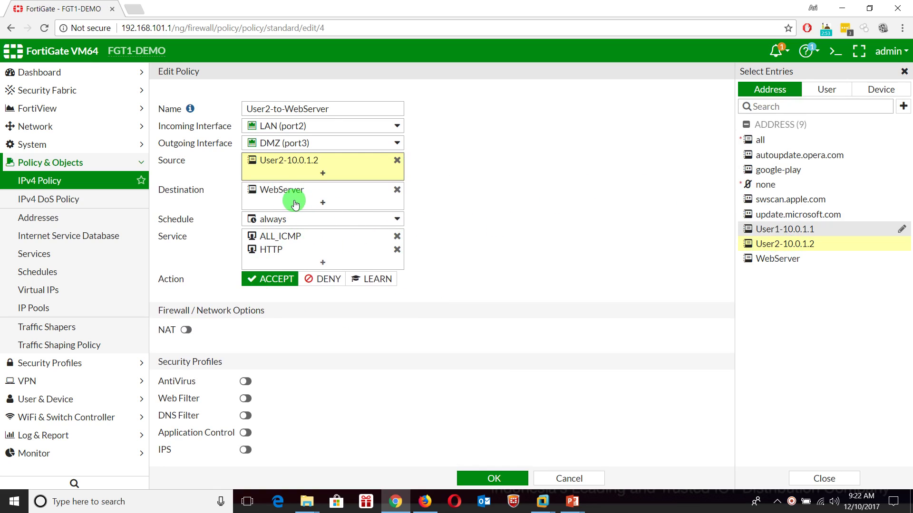
left_click(284, 192)
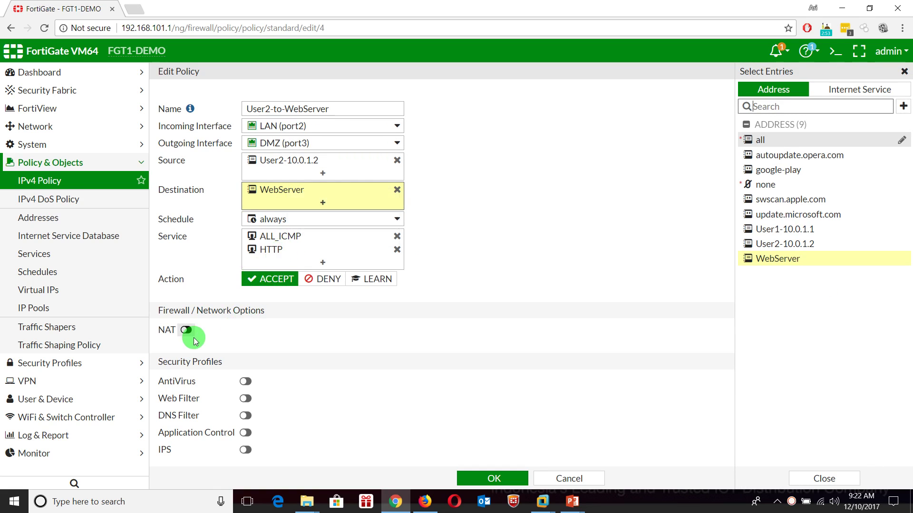
Clear the clone comment of the User2-to-WebServer policy, enable the policy and save it.
scroll(269, 338, "down", 2)
scroll(270, 338, "down", 1)
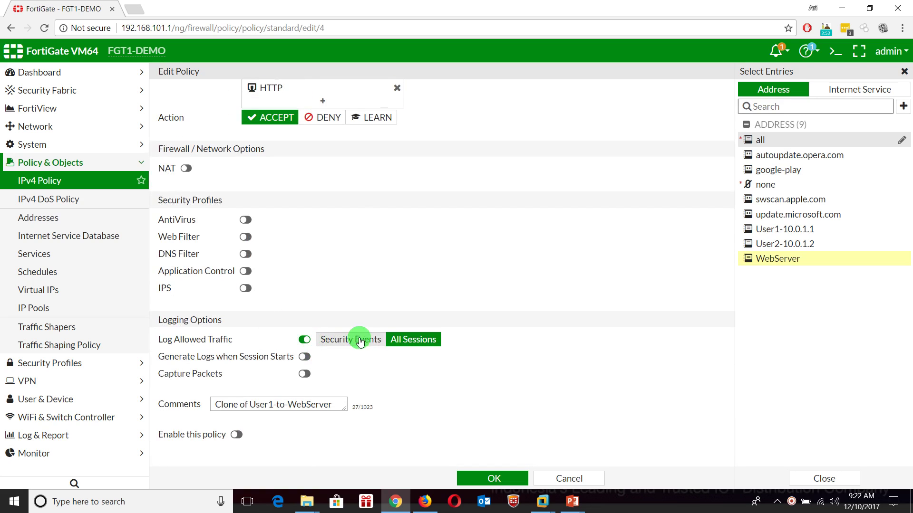
triple_click(282, 403)
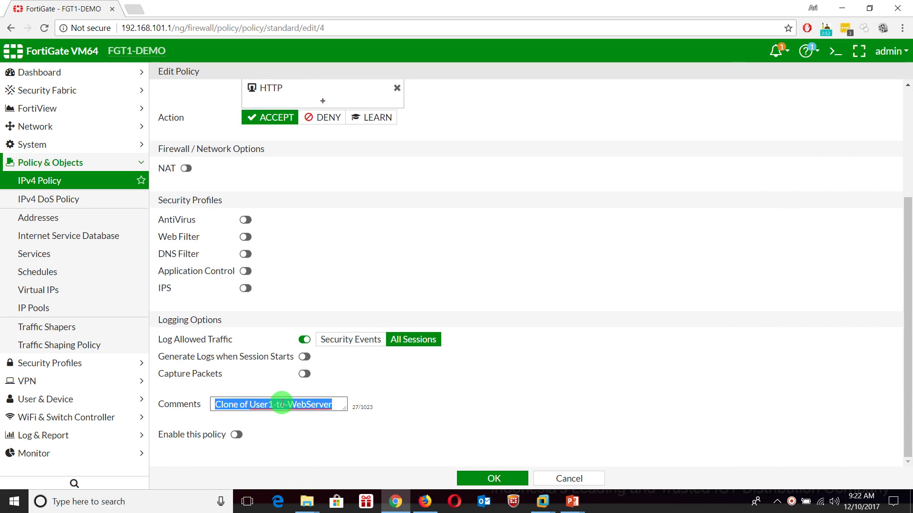
key("BackSpace")
left_click(236, 434)
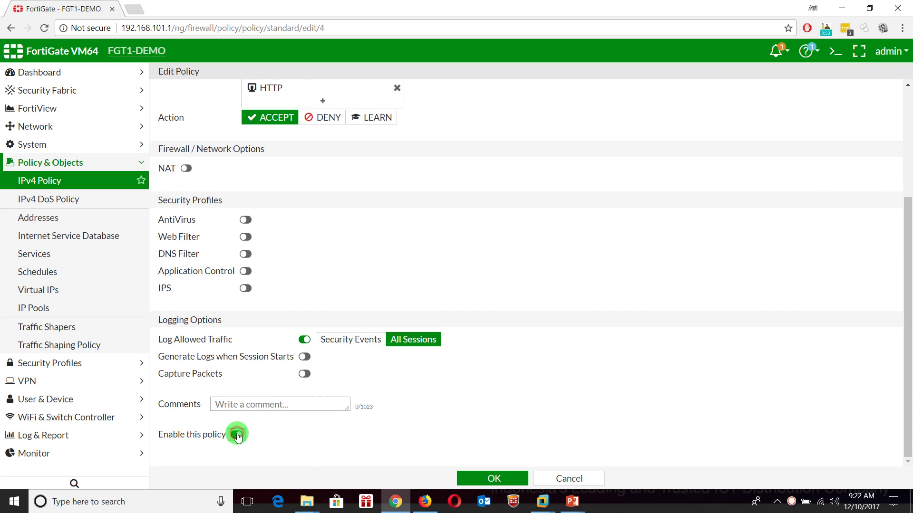
left_click(521, 481)
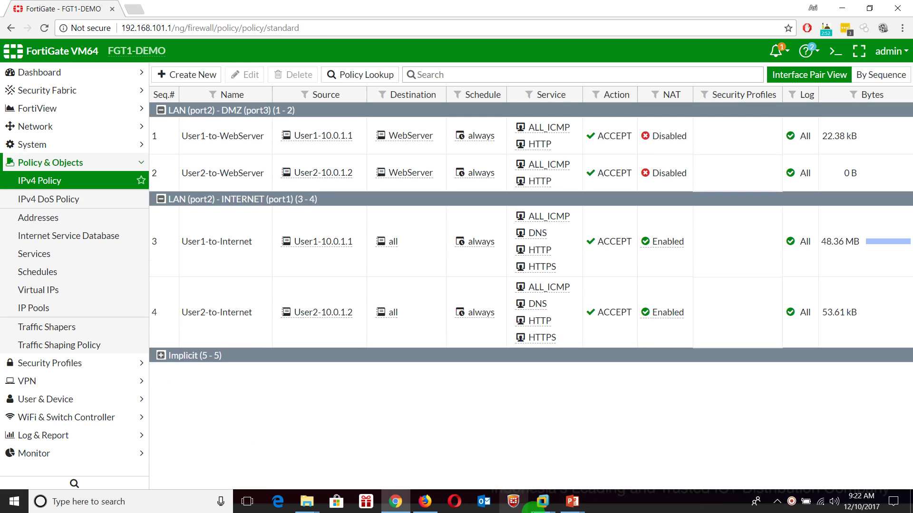
Switch to the Ubuntu_16.04.3-VM-64bit virtual machine in VMware Workstation and unlock it with the account password.
left_click(545, 505)
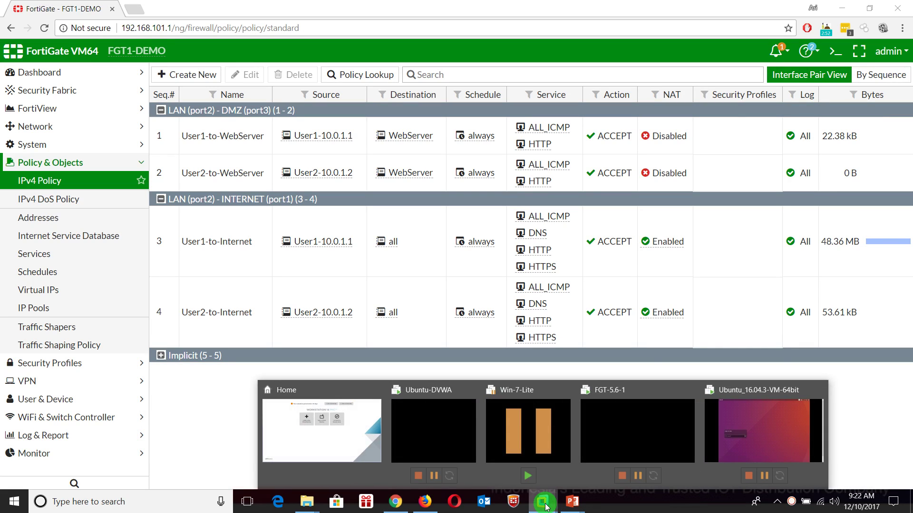
left_click(756, 422)
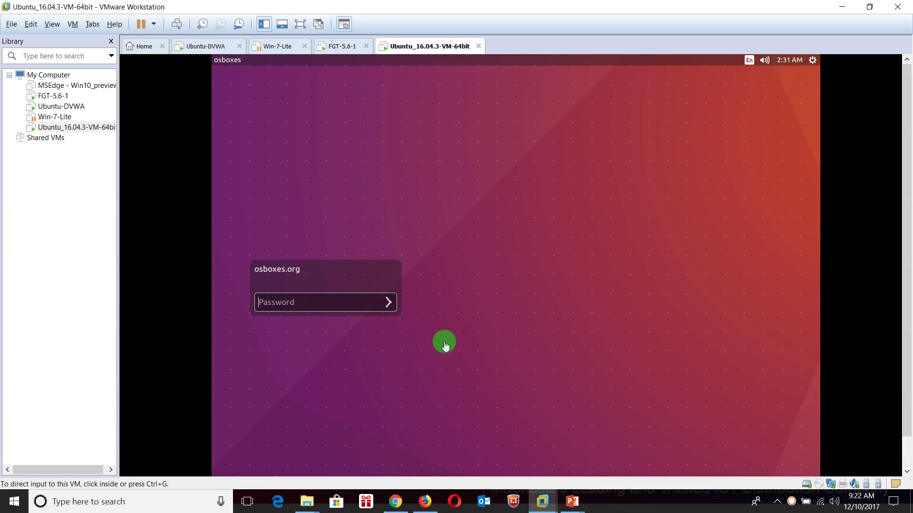
left_click(352, 303)
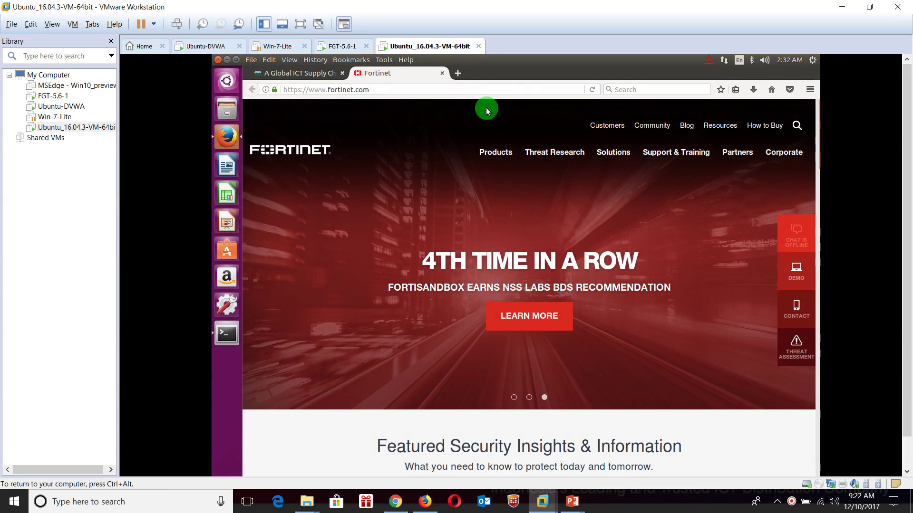
right_click(442, 77)
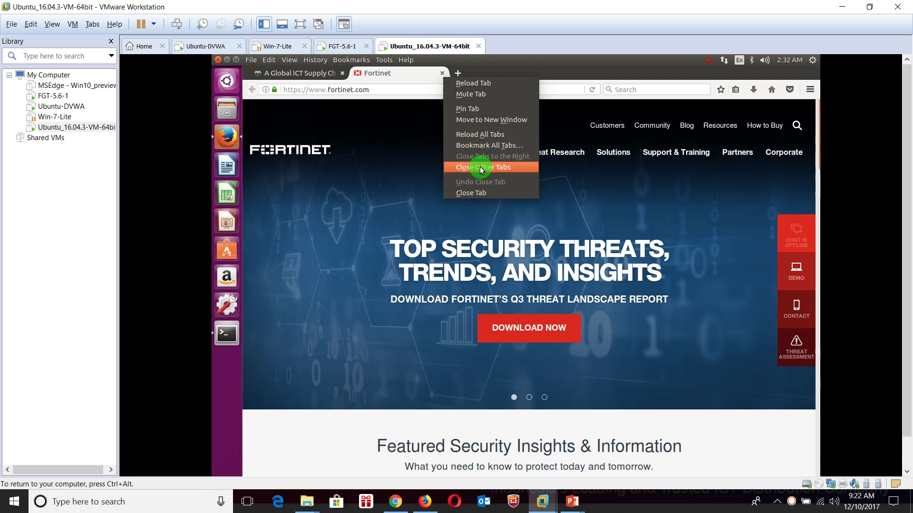
left_click(475, 194)
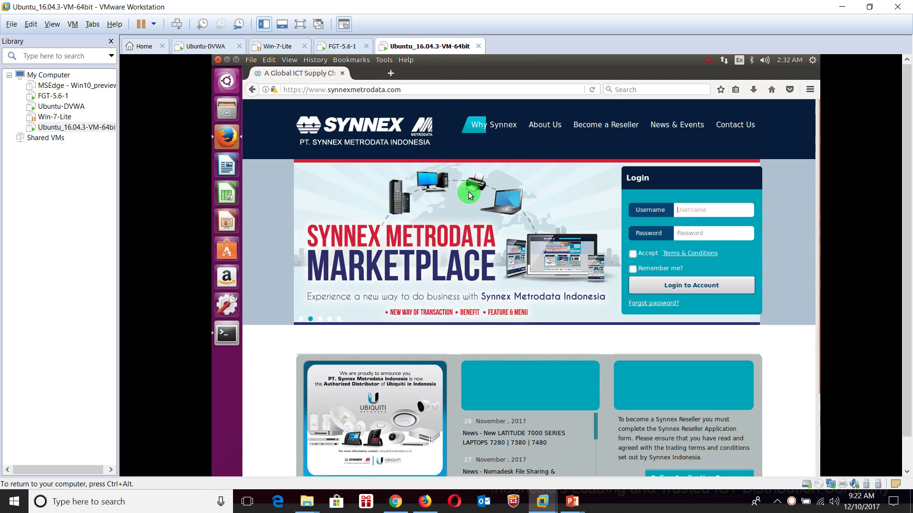
left_click(357, 74)
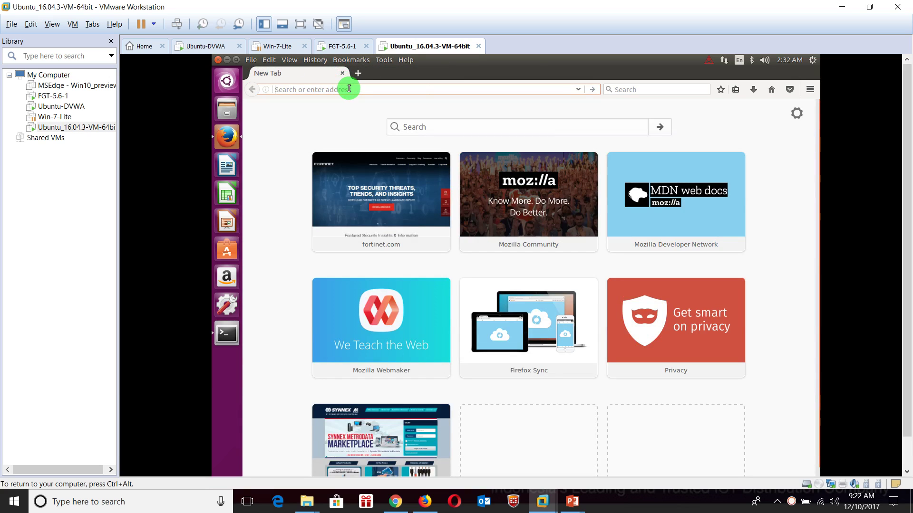
type("www.")
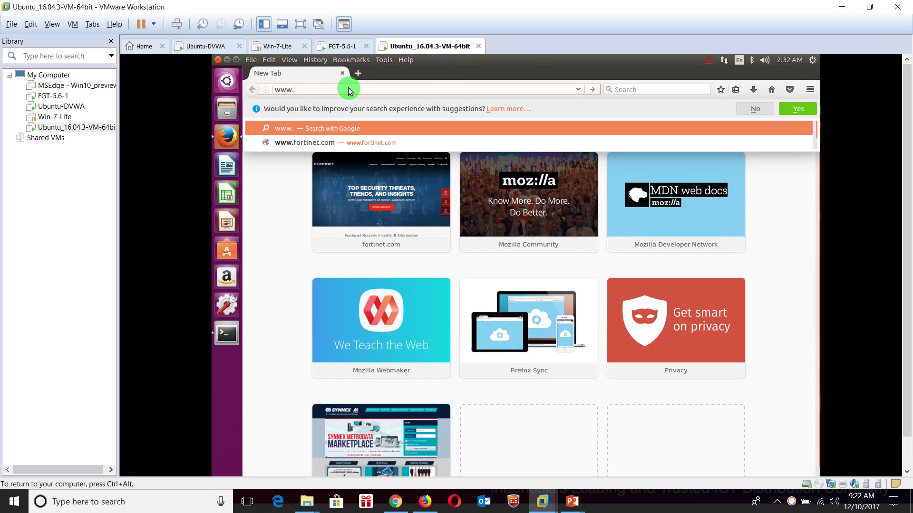
type("youtube.co")
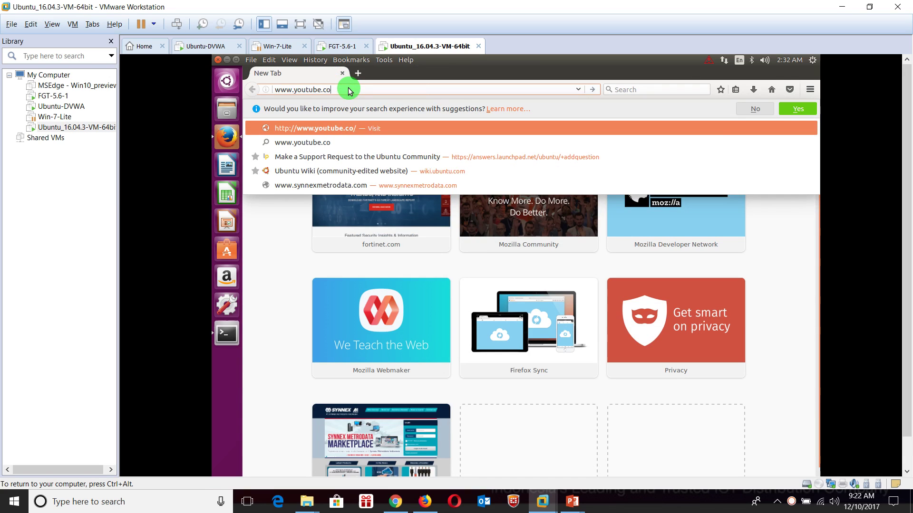
type("m")
key("Return")
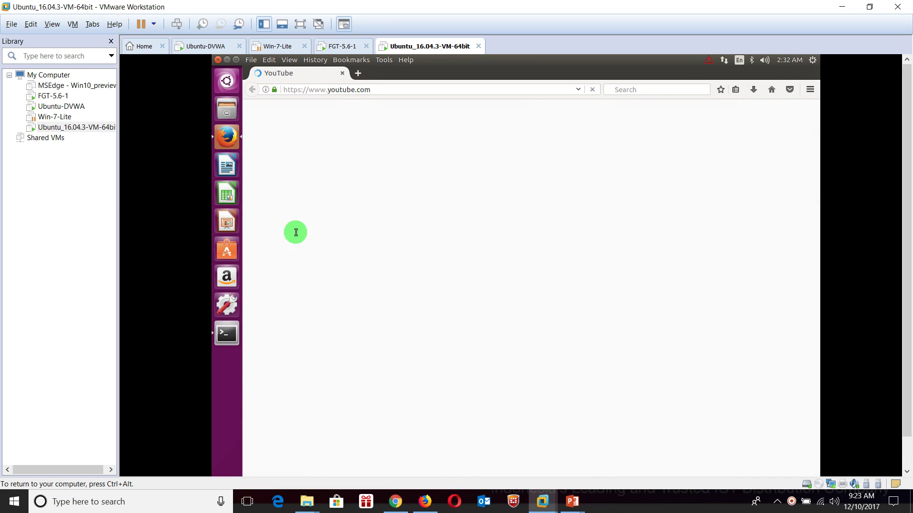
Stop the running yahoo.com ping in the Ubuntu terminal and clear the screen with the clear command.
left_click(227, 336)
left_click(658, 172)
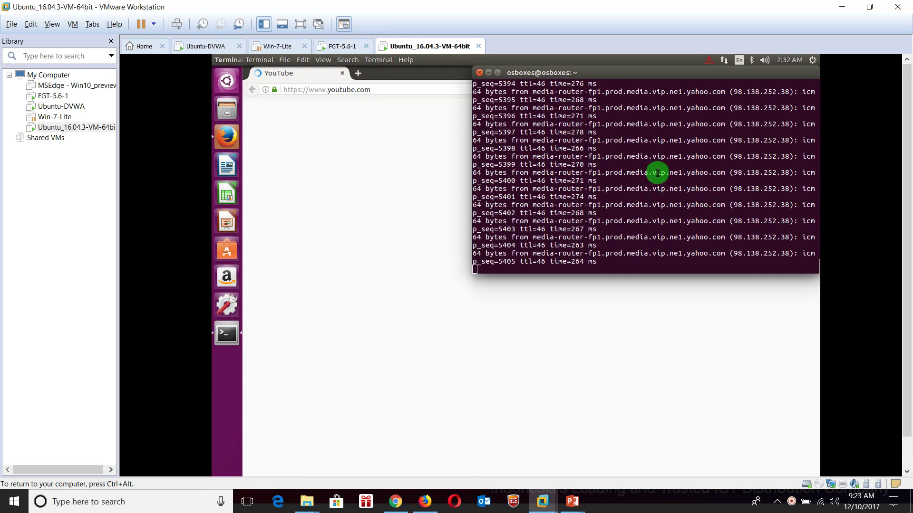
key("ctrl+c")
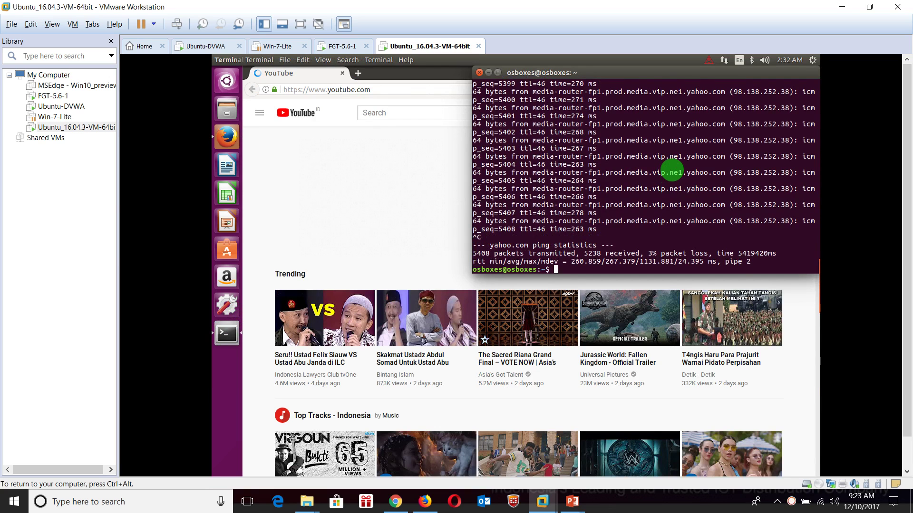
type("c;s")
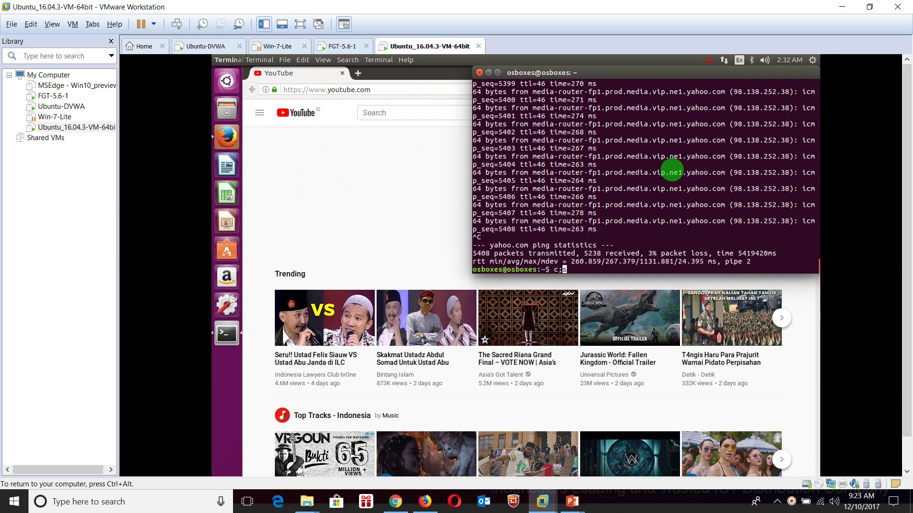
key("BackSpace")
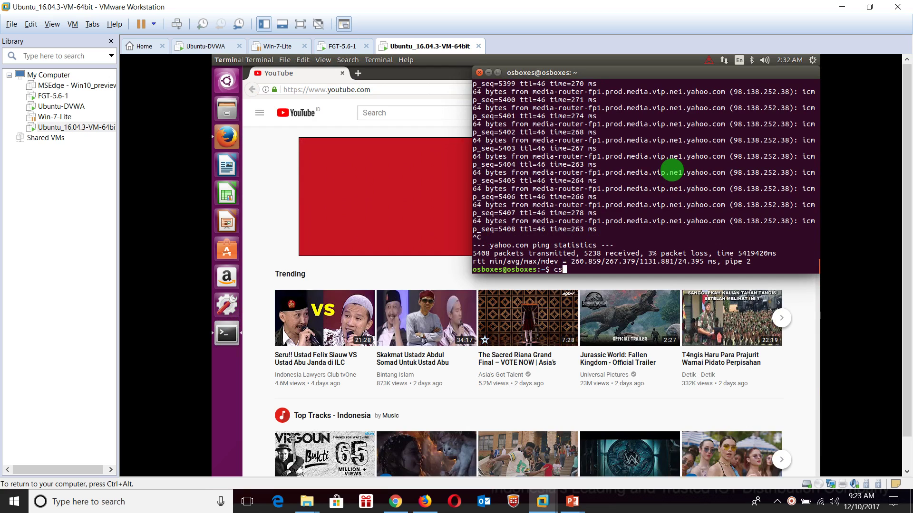
type("ls")
key("Return")
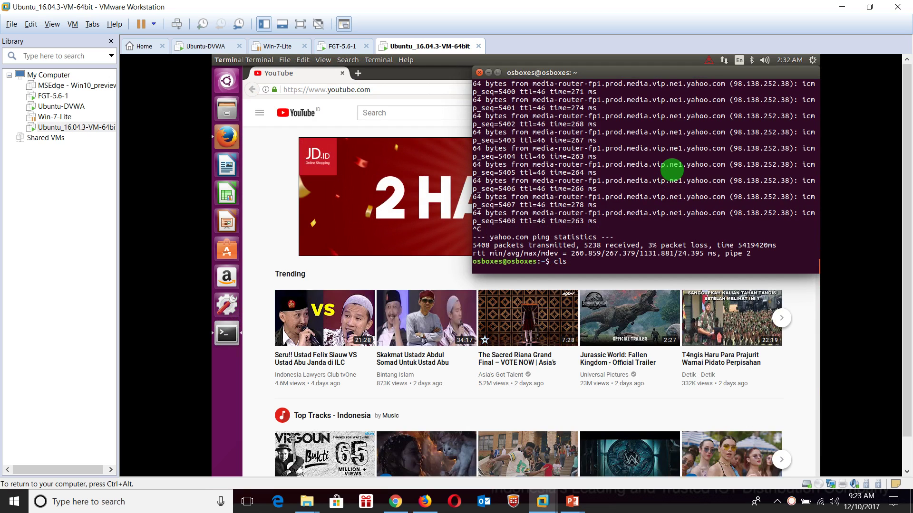
type("c")
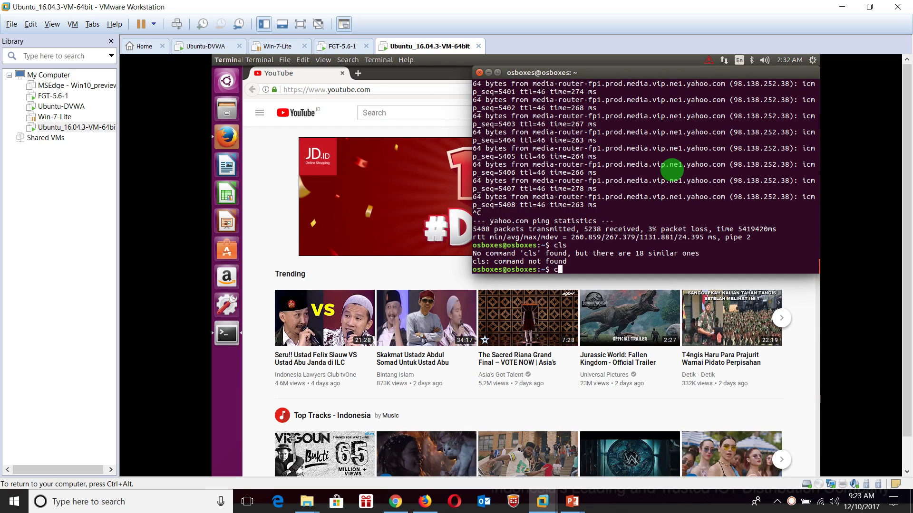
type("lear")
key("Return")
Ping 8.8.8.8 from the Ubuntu terminal to test internet connectivity.
type("[")
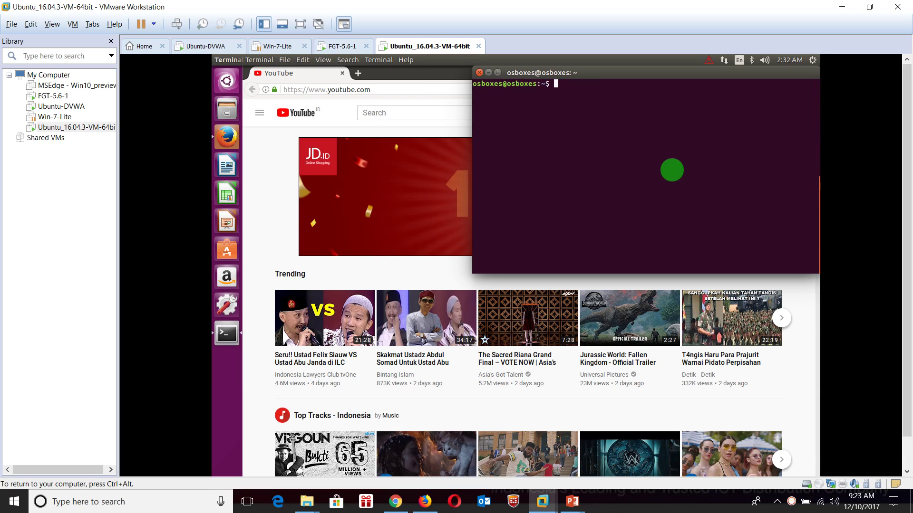
type("in")
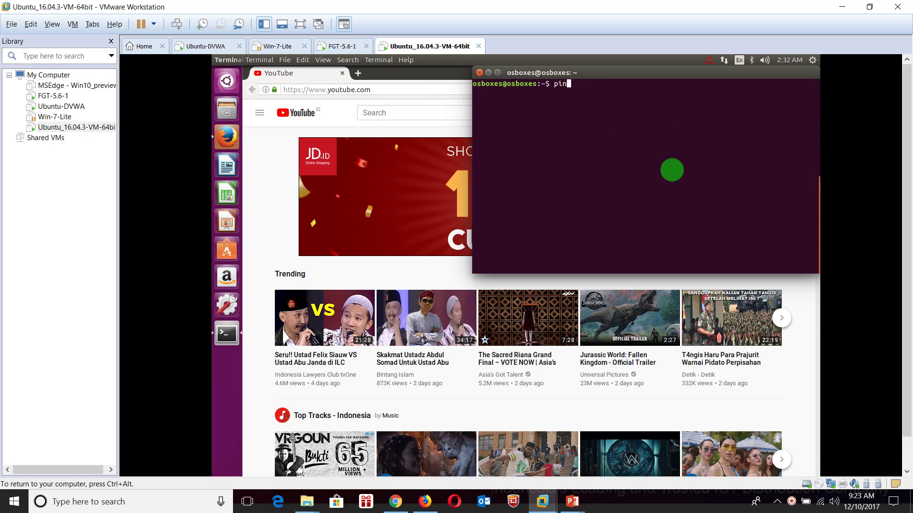
type("g 8.8.8.8")
key("Return")
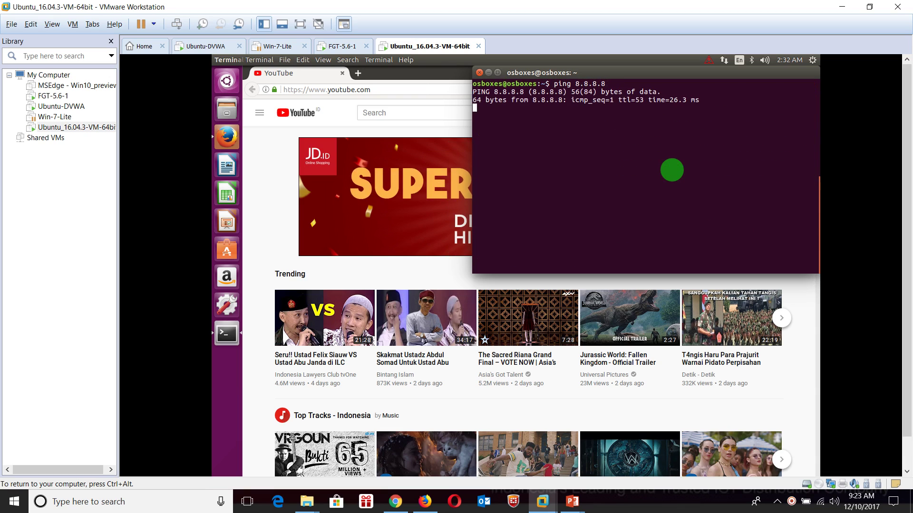
Stop the 8.8.8.8 ping and ping yahoo.com from the Ubuntu terminal to test name resolution.
key("ctrl+c")
type("ping yahoo.com")
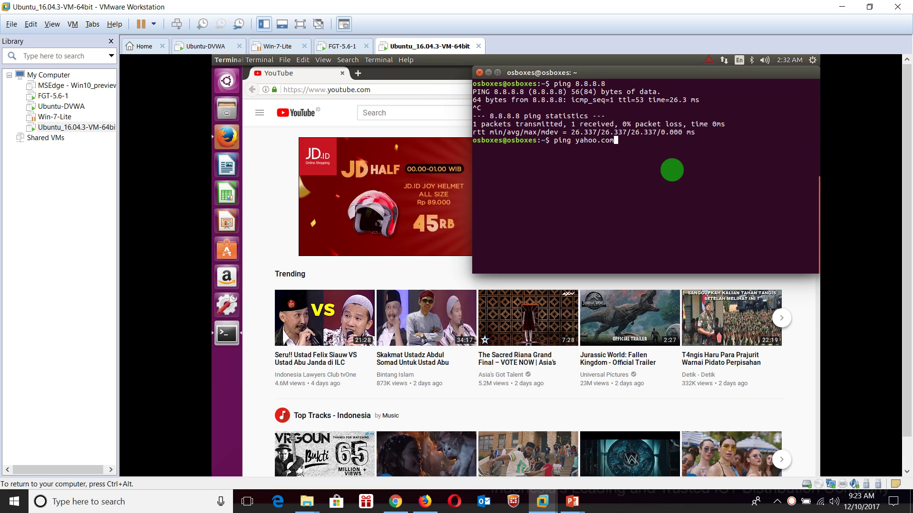
key("Return")
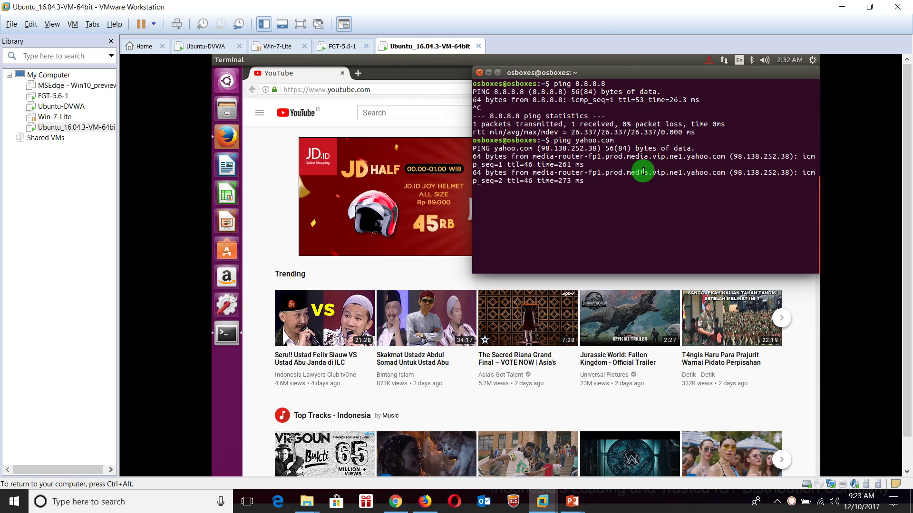
Stop the yahoo.com ping and clear the terminal screen with the clear command.
key("ctrl+c")
type("cls")
key("Return")
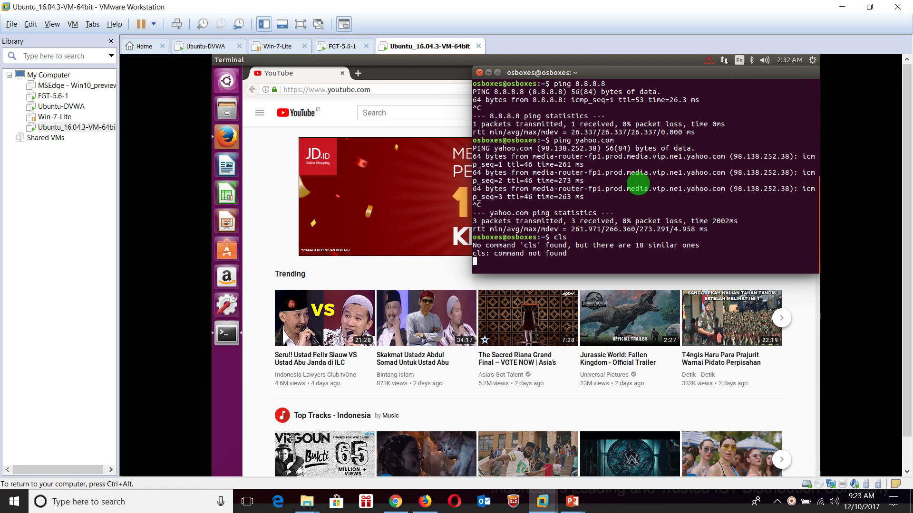
type("clear")
key("Return")
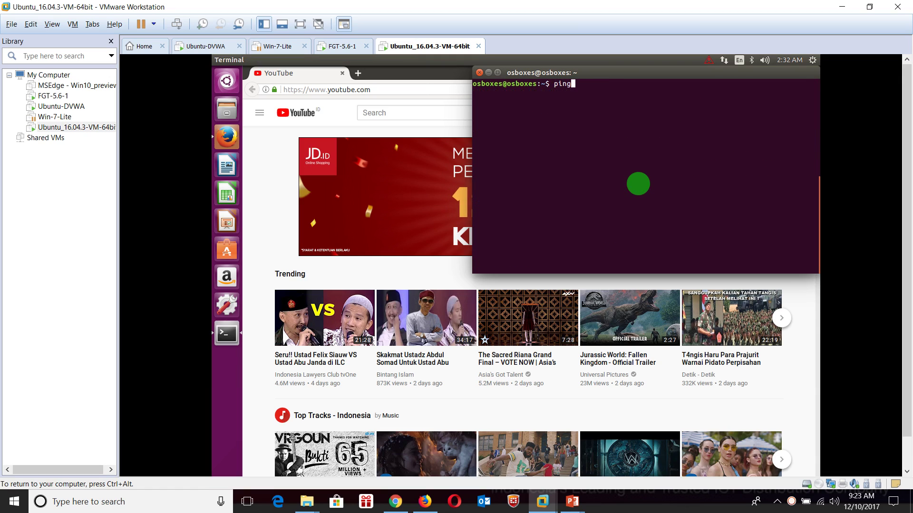
Ping 10.0.1.1 from the Ubuntu terminal, stop it, and ping the web server at 10.1.0.1 instead.
type("ping 100.")
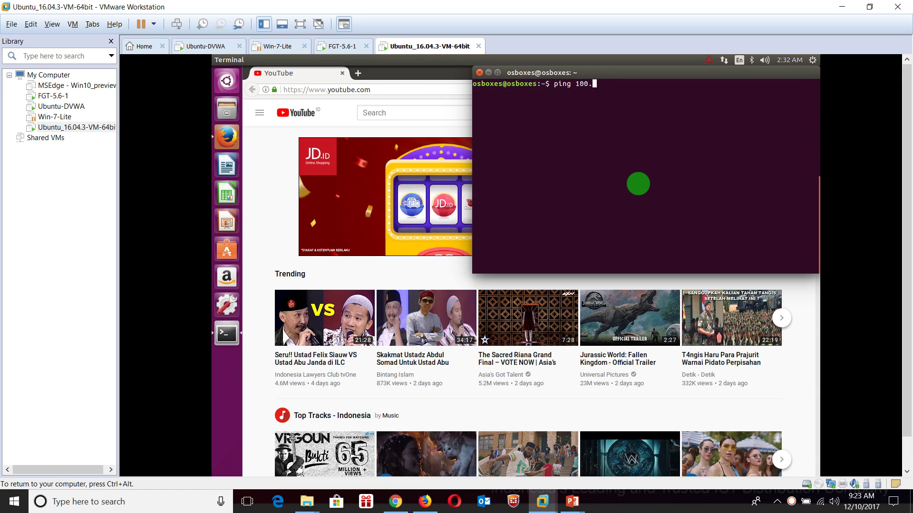
key("Return")
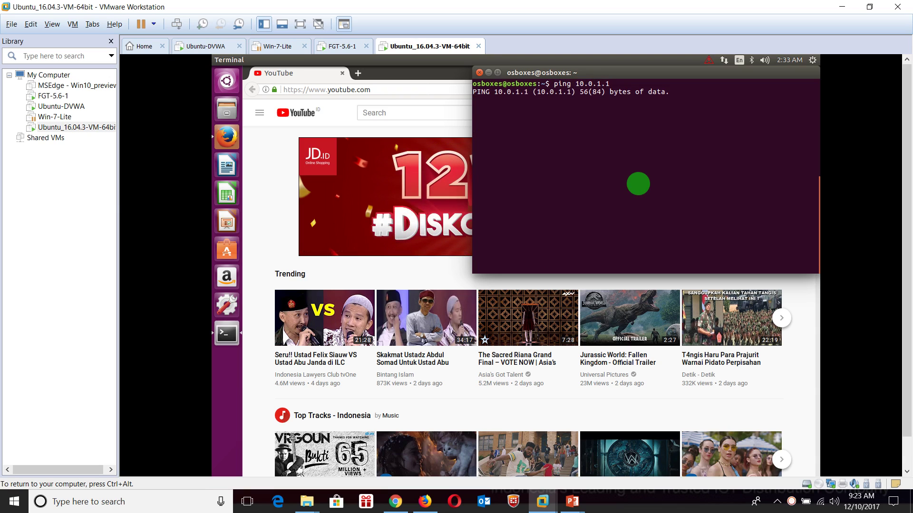
key("ctrl+c")
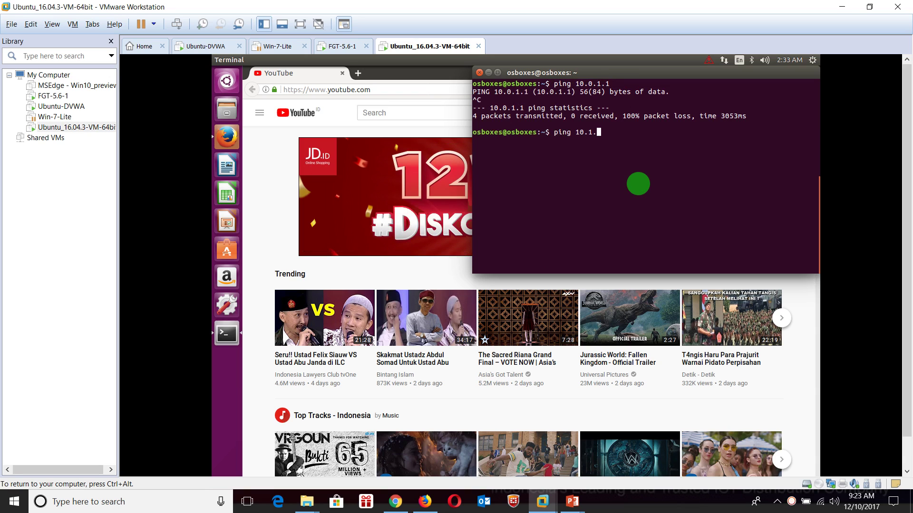
type("ping 10.1.0.1")
key("Return")
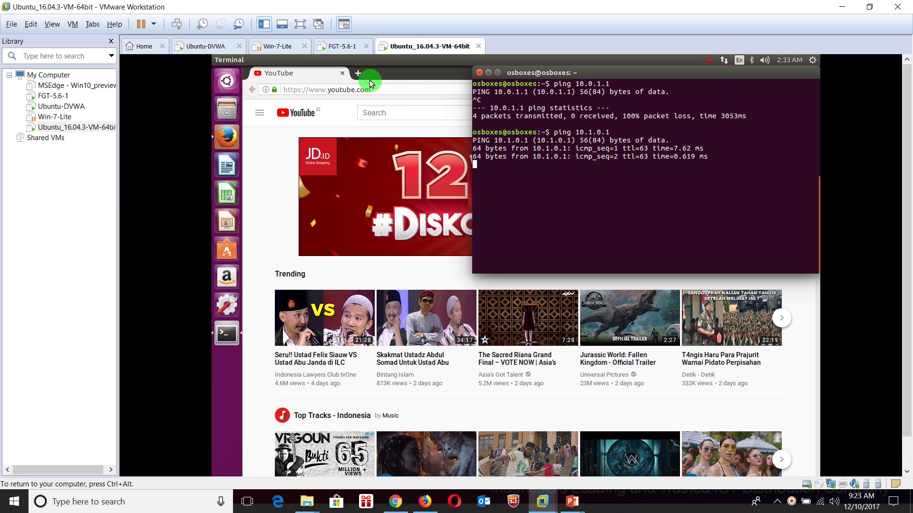
Load the web server page at 10.1.0.1 in a new Firefox tab.
left_click(358, 76)
type("10.0.1.")
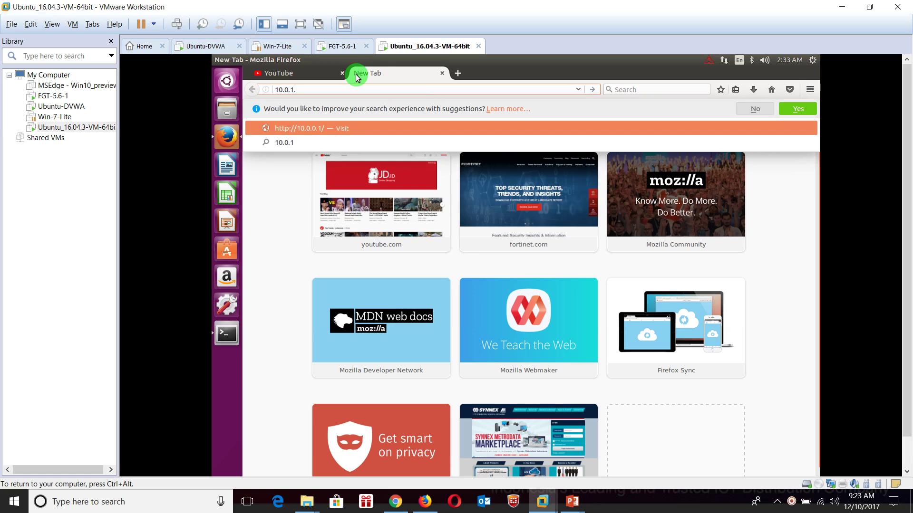
key("BackSpace")
type("1")
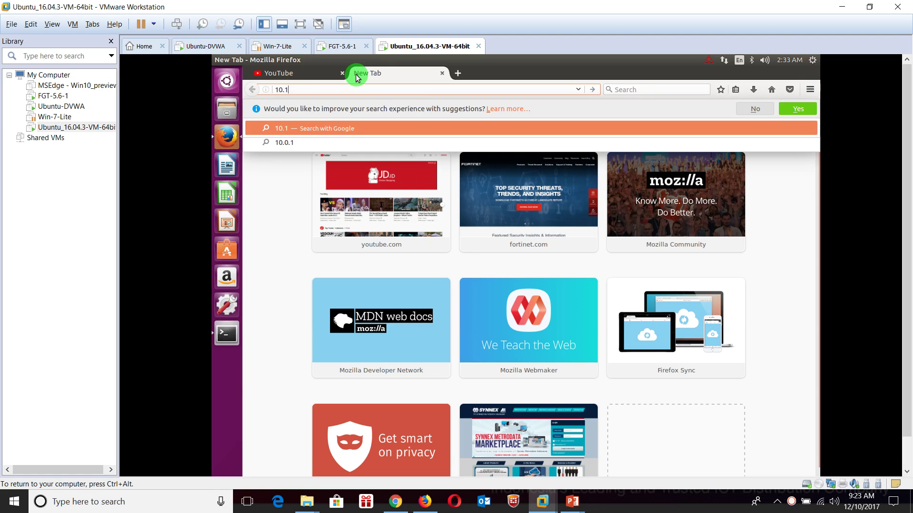
type(".0.1")
key("Return")
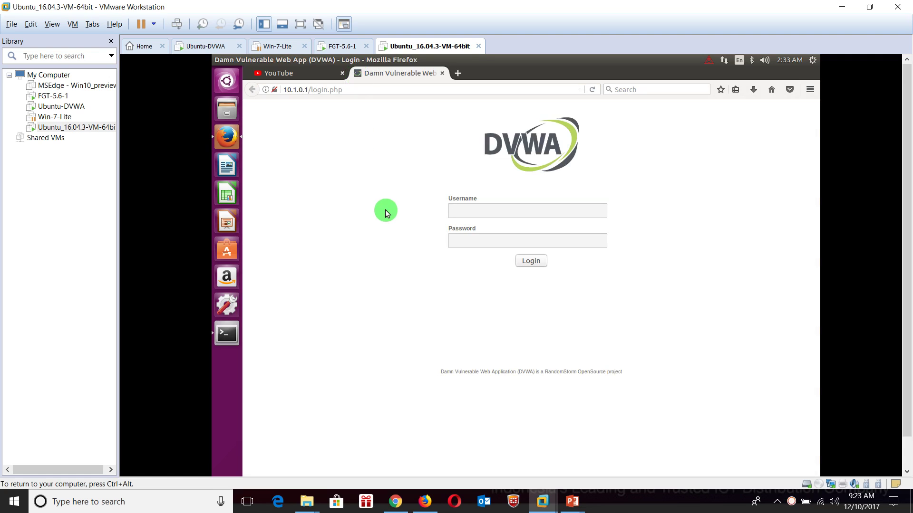
Switch to the FortiGate console in Chrome, reload the IPv4 policy list and examine the matching logs of the User2-to-Internet policy.
left_click(392, 498)
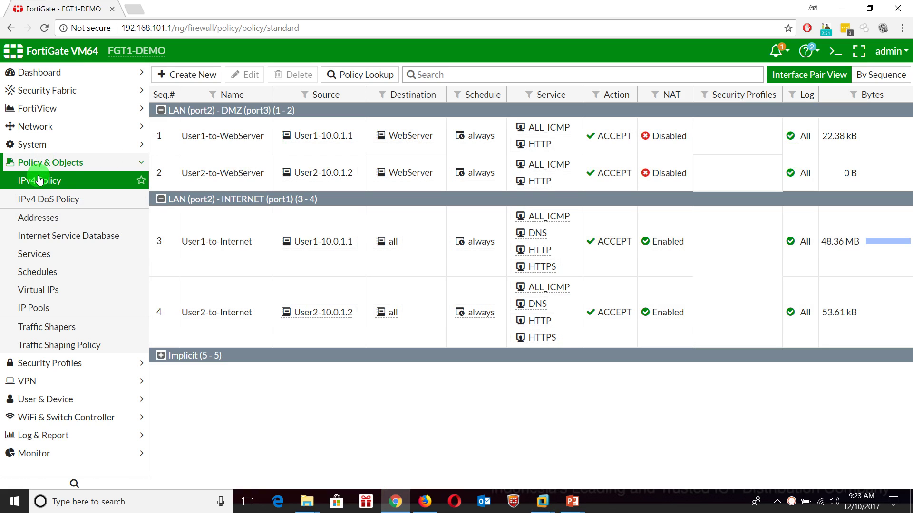
left_click(40, 180)
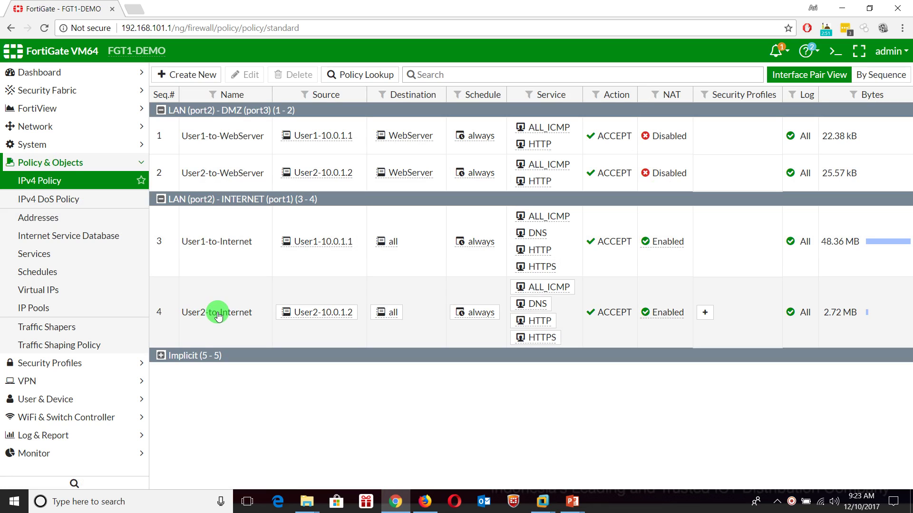
right_click(218, 312)
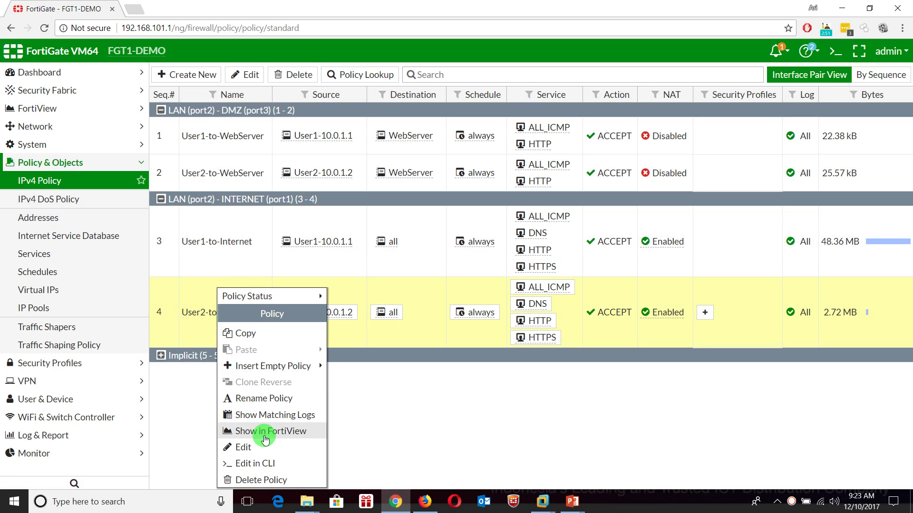
left_click(264, 416)
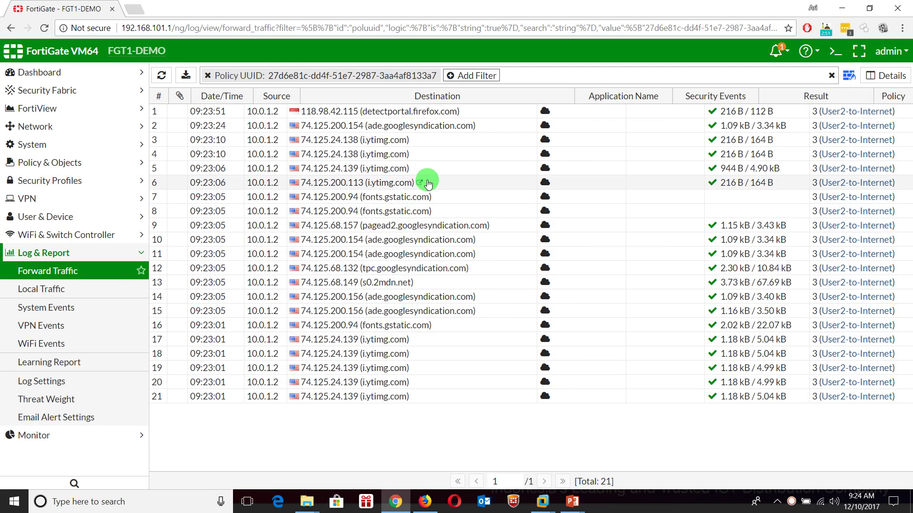
left_click(378, 340)
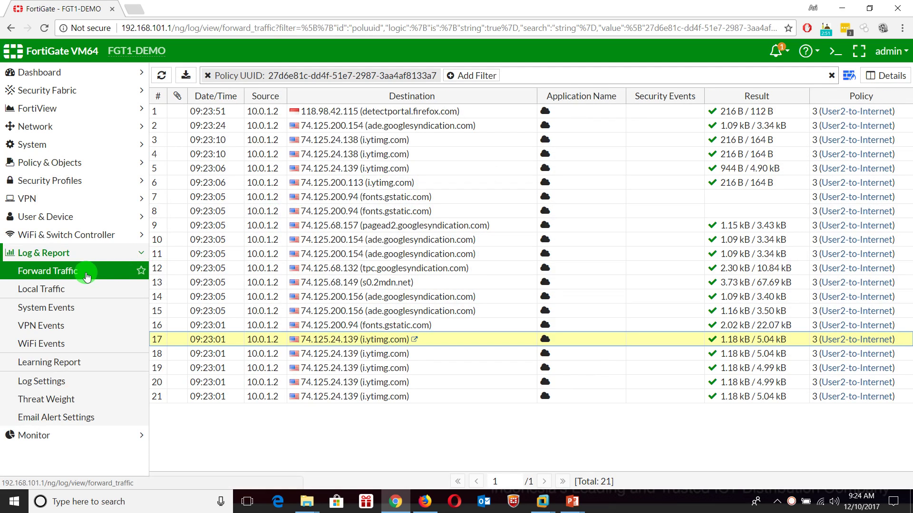
Return to the IPv4 policy list, show the User2-to-Internet policy in FortiView and examine its sources and destinations.
left_click(64, 162)
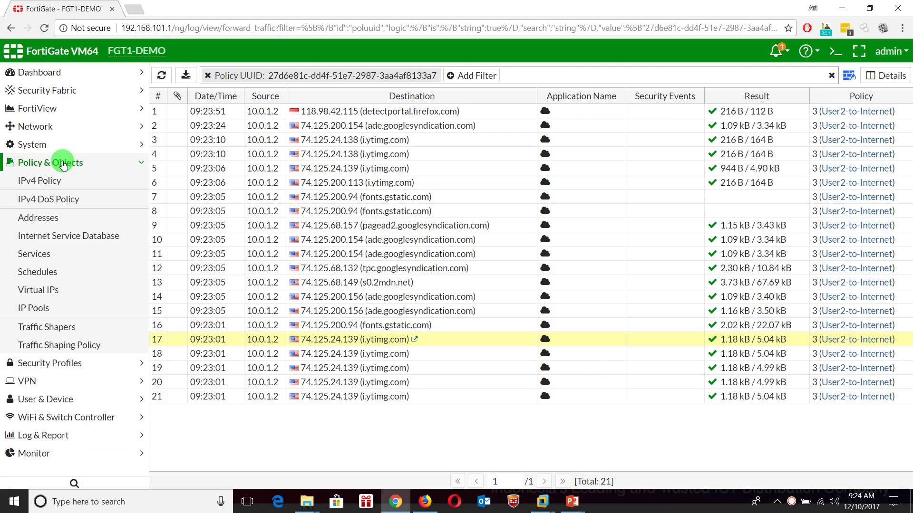
left_click(82, 181)
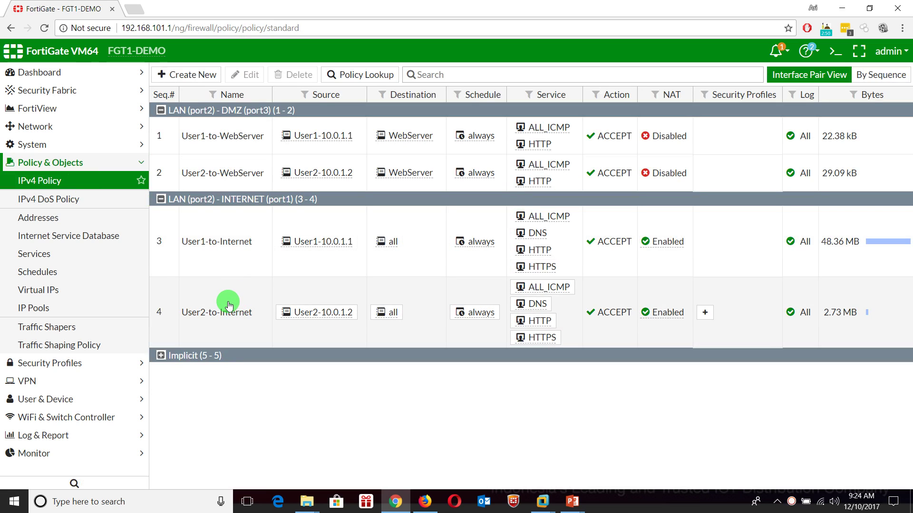
right_click(229, 296)
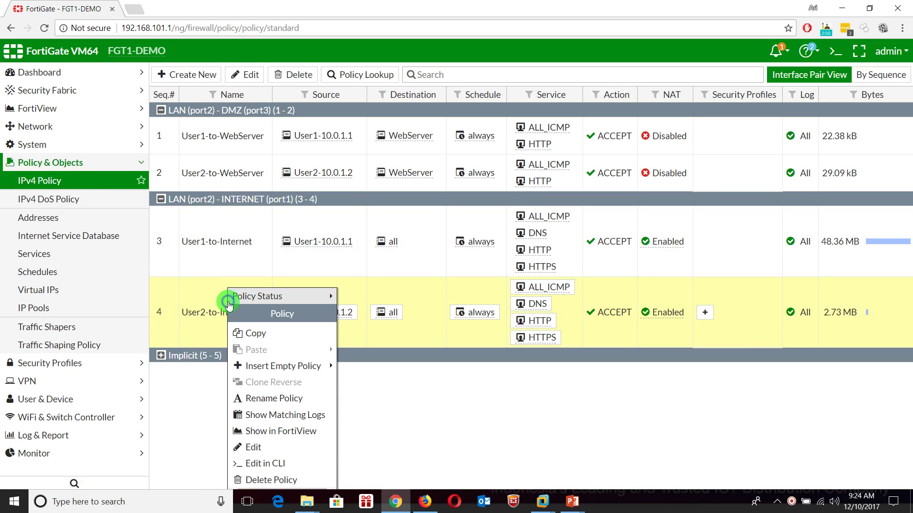
left_click(289, 432)
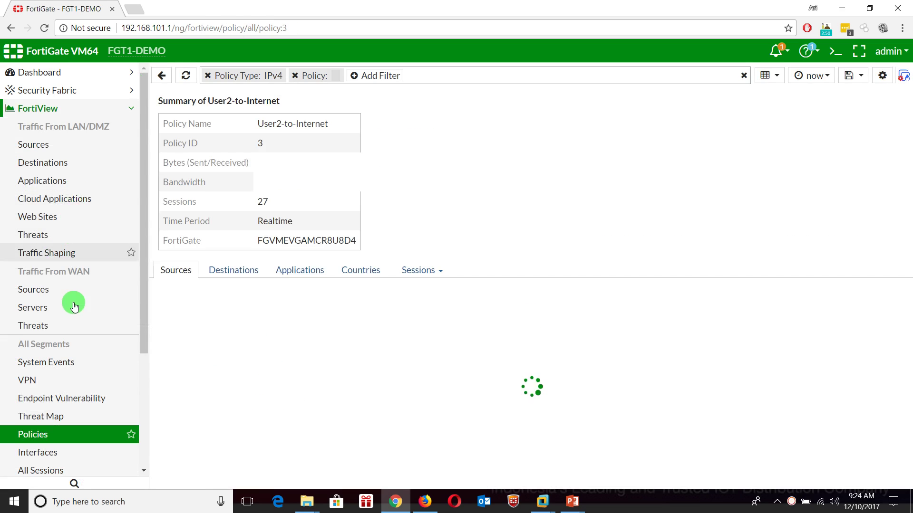
left_click(182, 306)
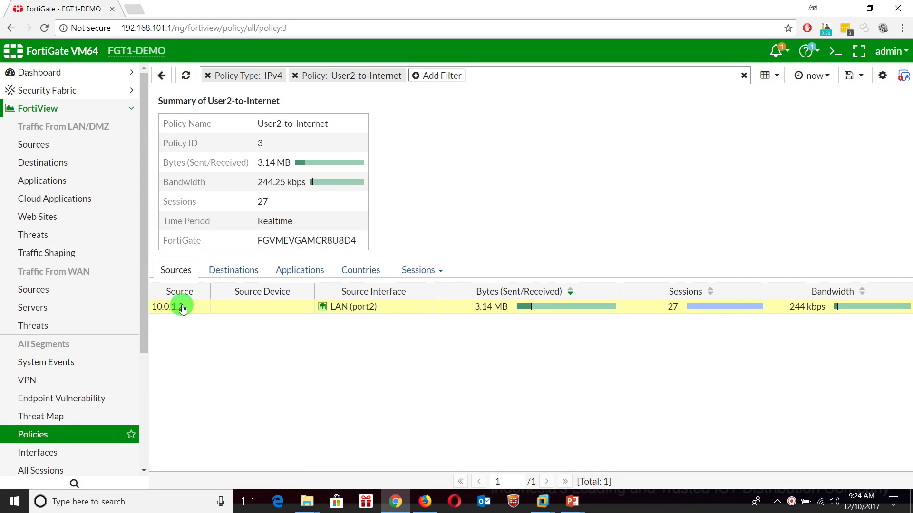
left_click(232, 270)
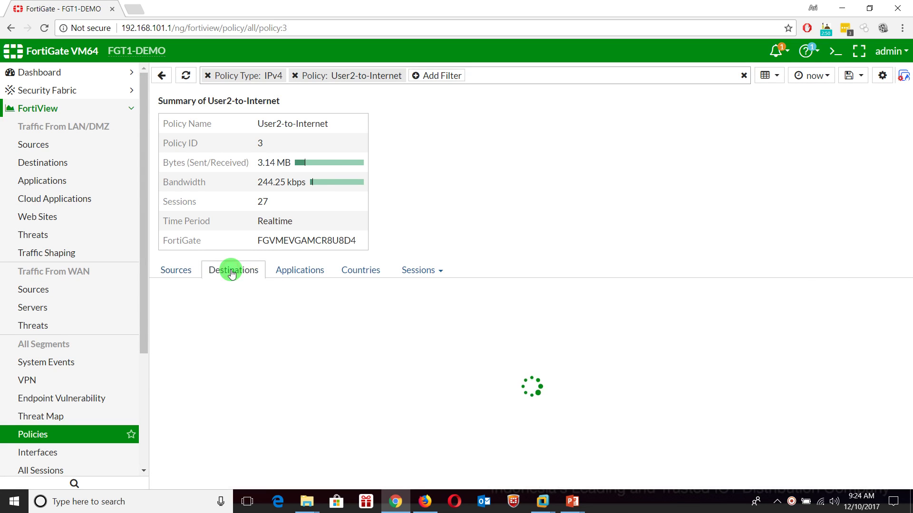
scroll(254, 351, "down", 2)
scroll(241, 347, "up", 2)
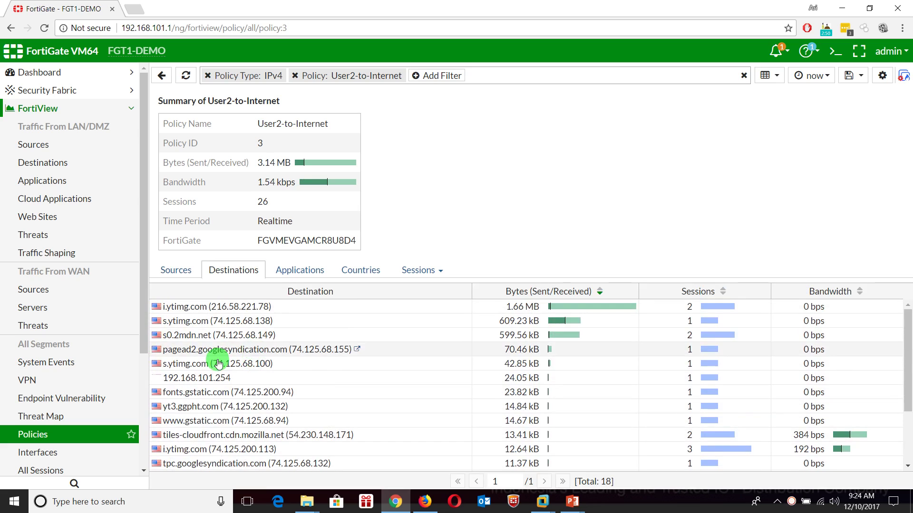
Return to the IPv4 policy list and examine the matching logs of the User2-to-WebServer policy.
scroll(61, 328, "down", 3)
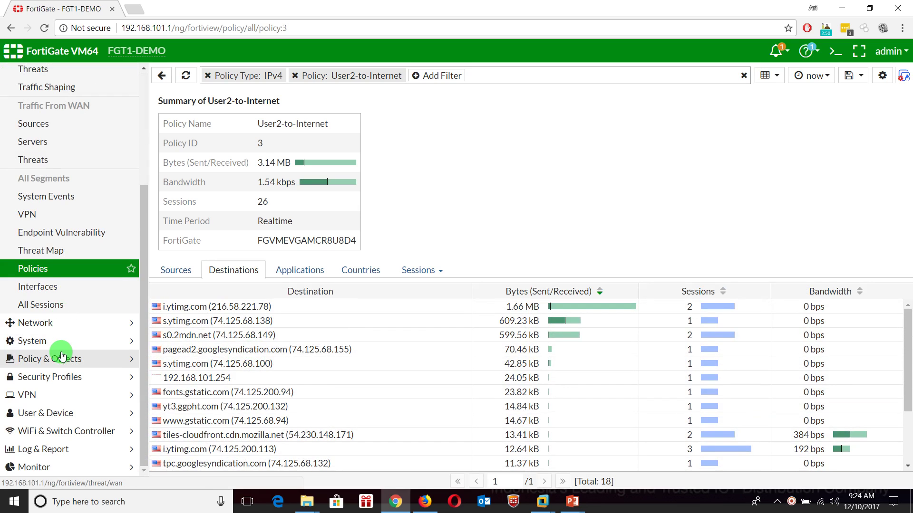
left_click(60, 362)
left_click(45, 180)
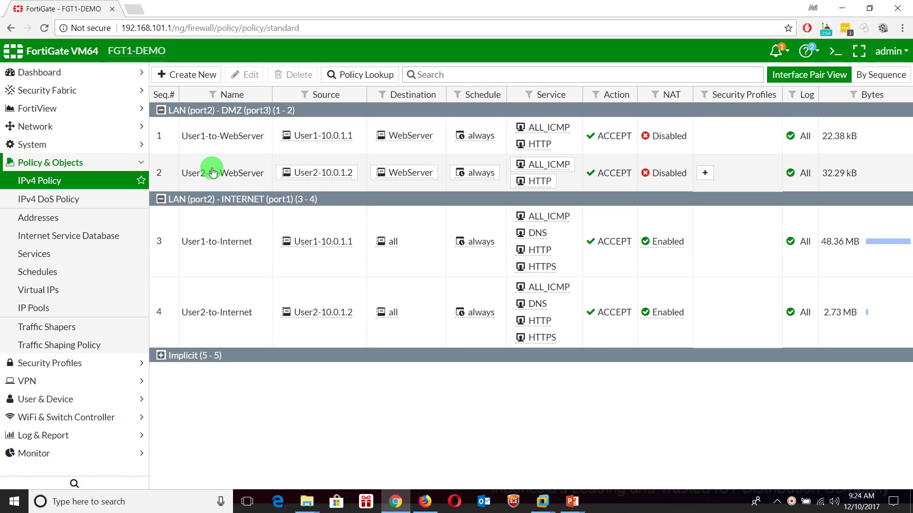
right_click(212, 171)
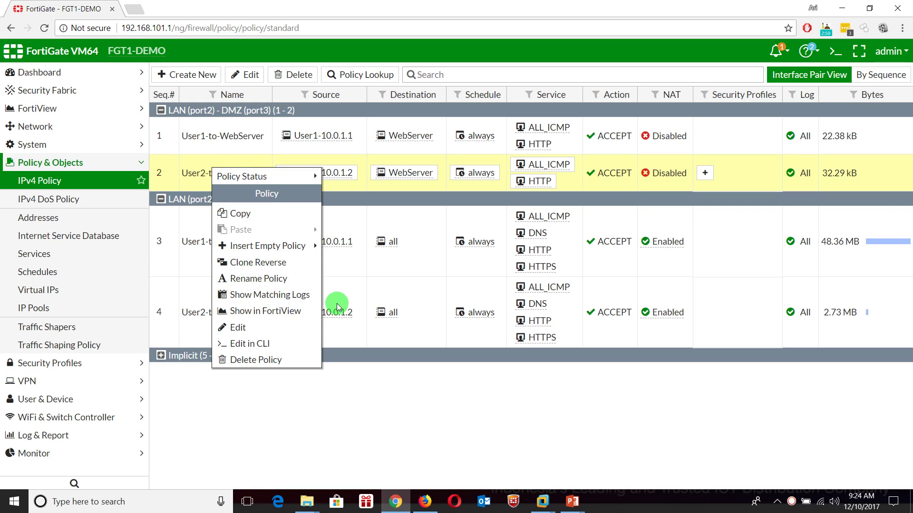
left_click(294, 295)
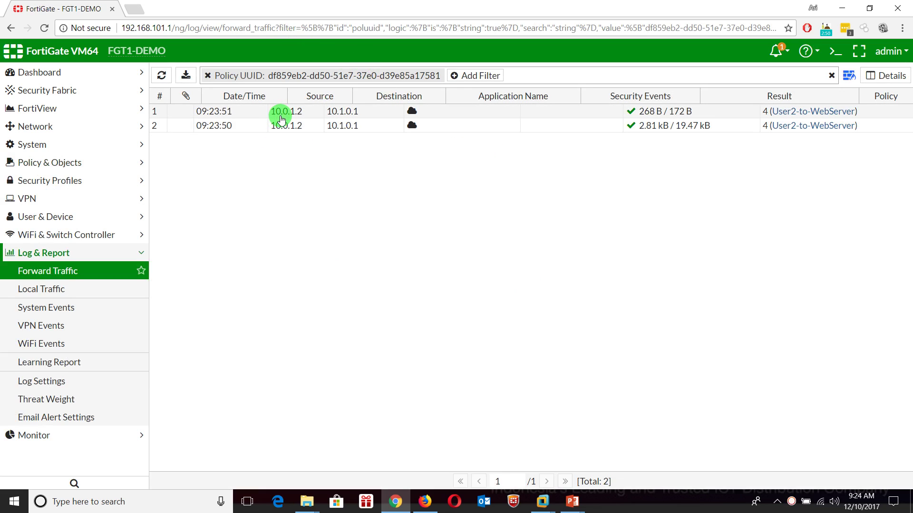
left_click(355, 119)
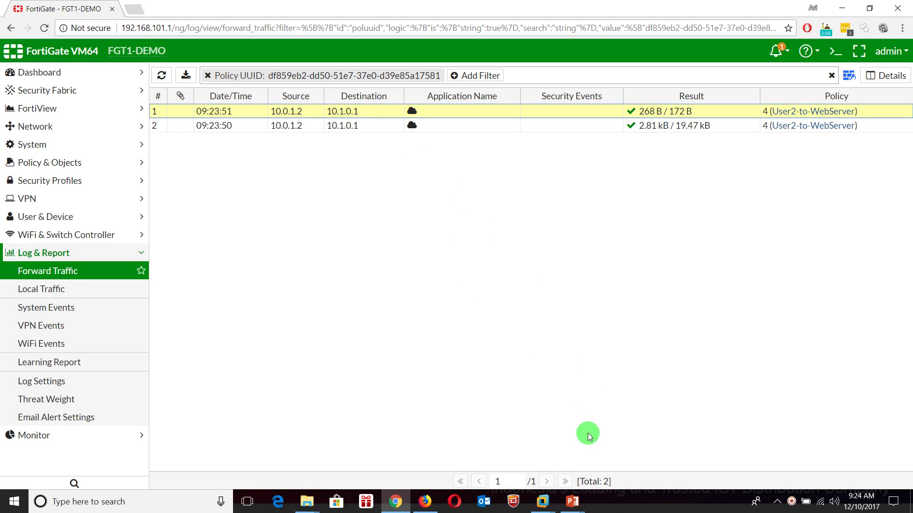
Switch to the running PowerPoint slide show and advance to the Firewall Address dan objects network diagram.
mouse_move(572, 502)
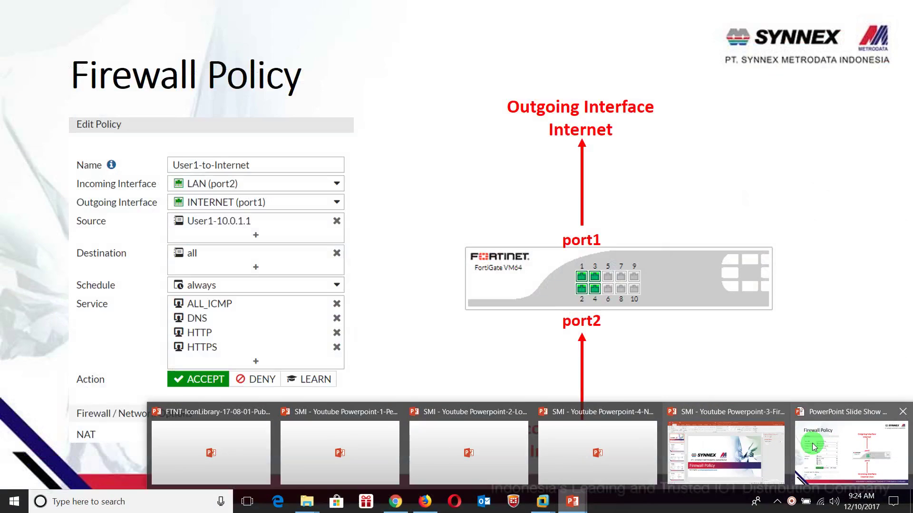
left_click(813, 447)
left_click(813, 443)
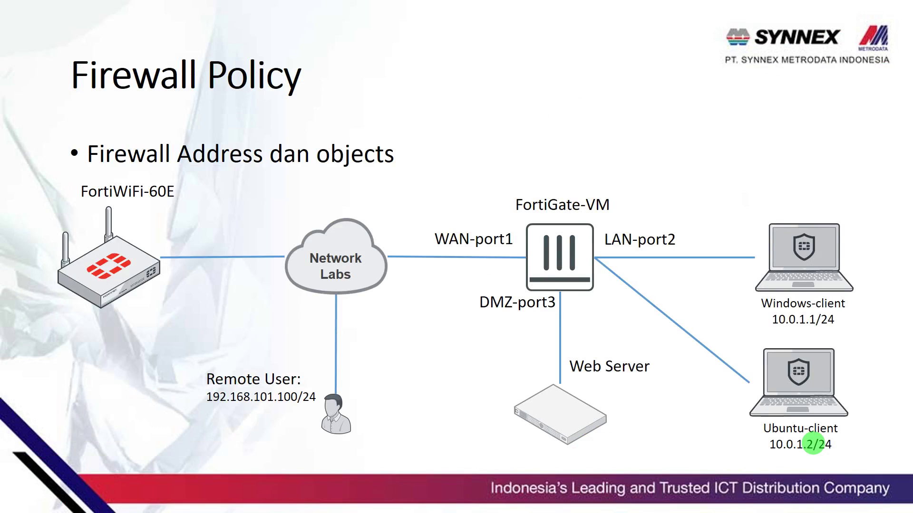